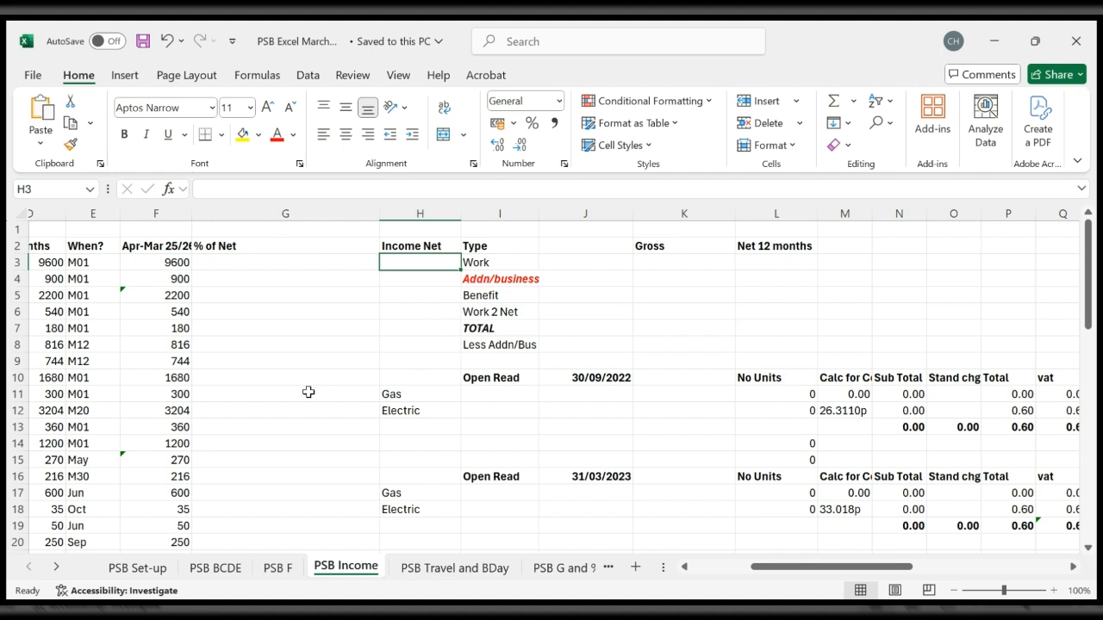
Step: Look through the April 25 to March 26 outgoings on the PSB Income sheet, down to the sub-total row
scroll(308, 392, "down", 1)
scroll(307, 394, "up", 1)
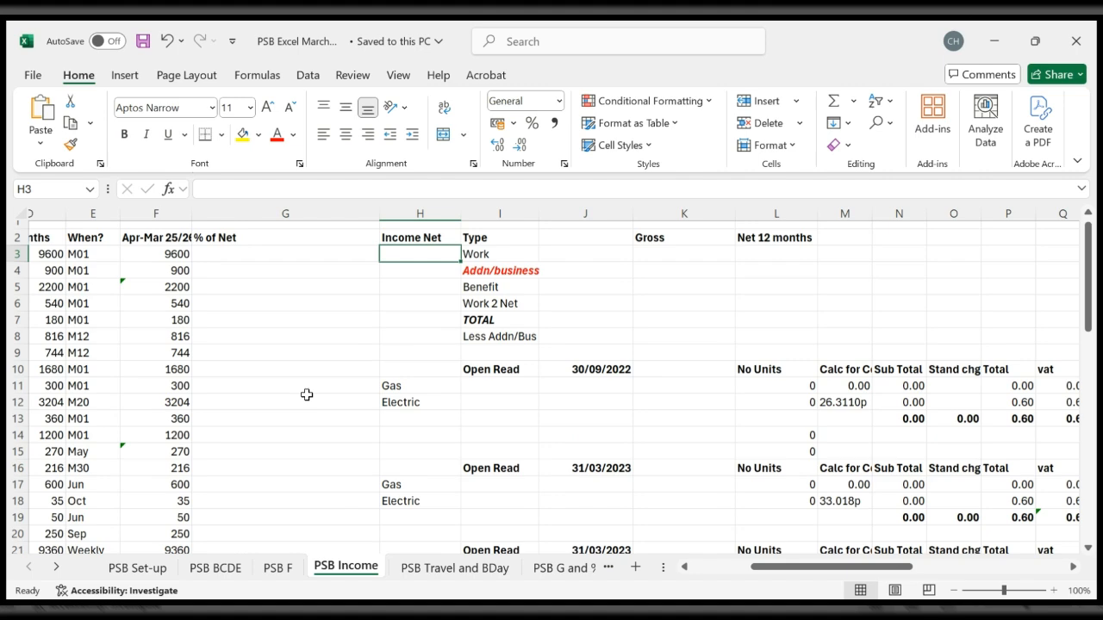
scroll(307, 394, "down", 1)
scroll(312, 414, "down", 1)
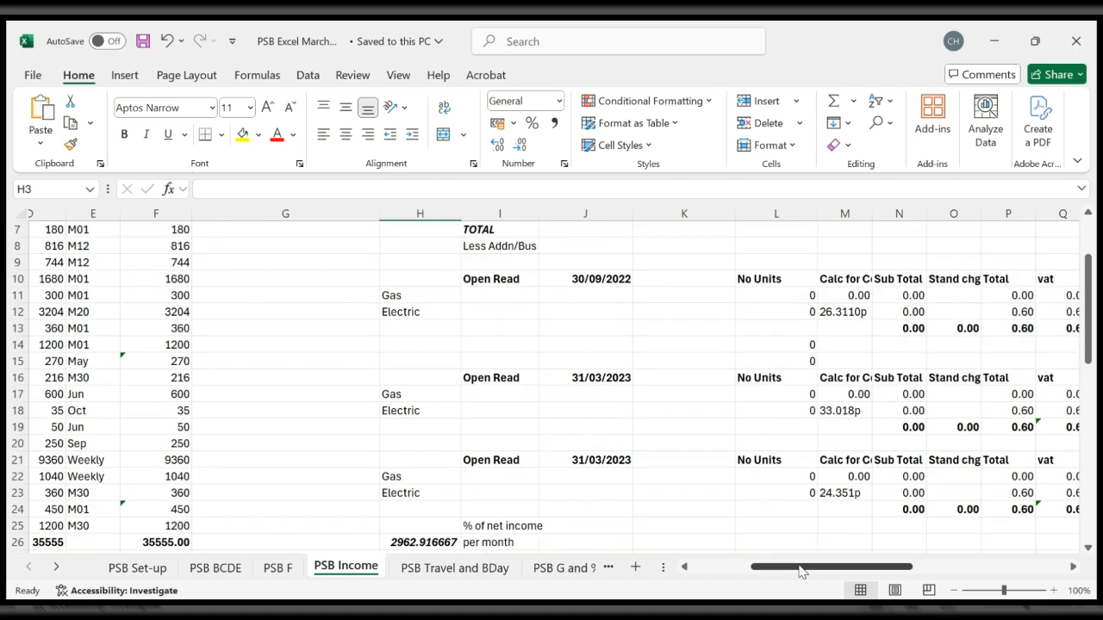
left_click_drag(799, 566, 701, 565)
scroll(606, 411, "up", 2)
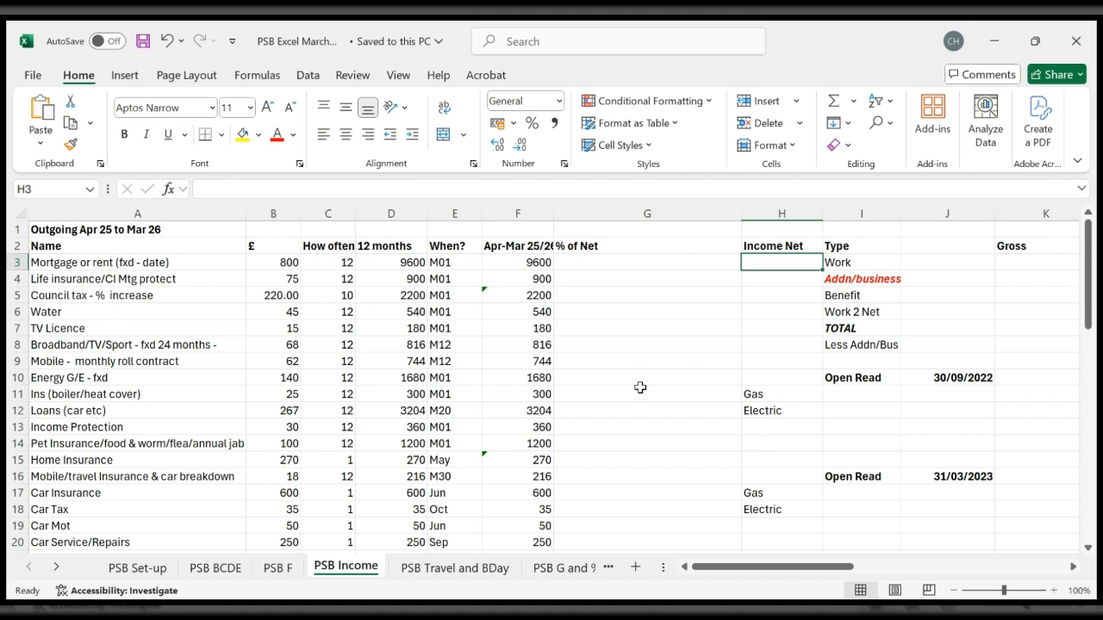
scroll(644, 395, "down", 1)
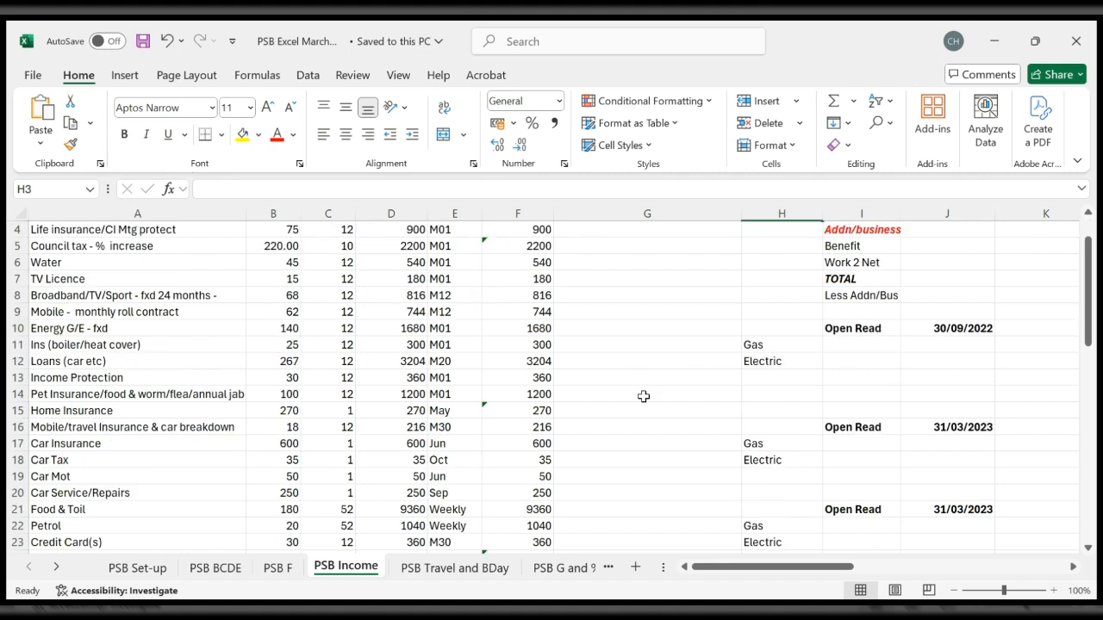
scroll(644, 396, "down", 1)
scroll(644, 397, "up", 1)
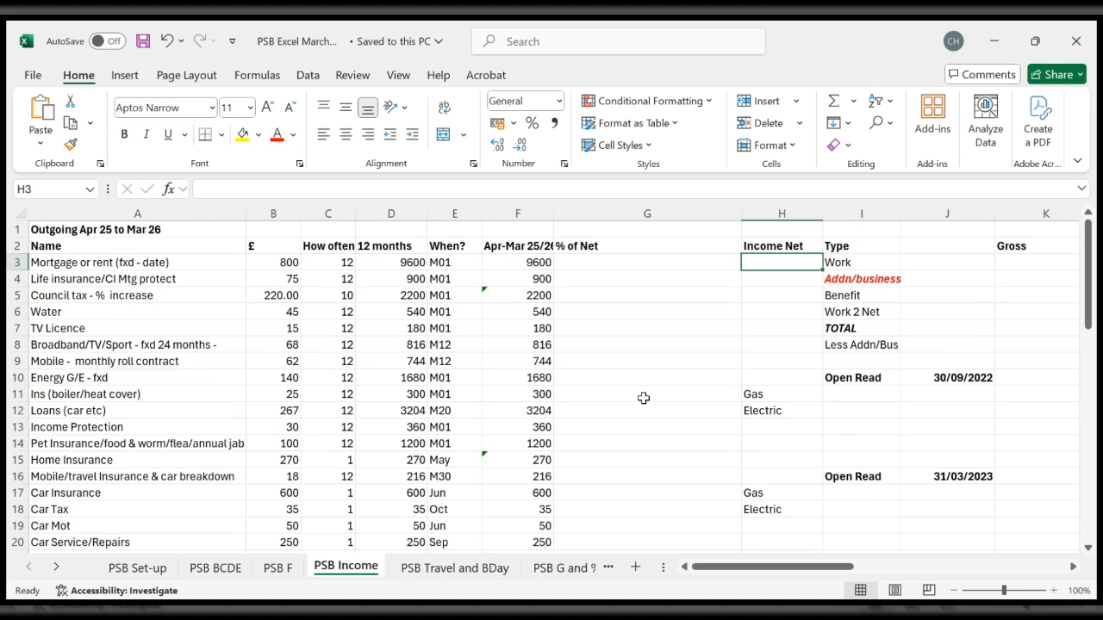
scroll(643, 398, "down", 1)
scroll(643, 398, "down", 3)
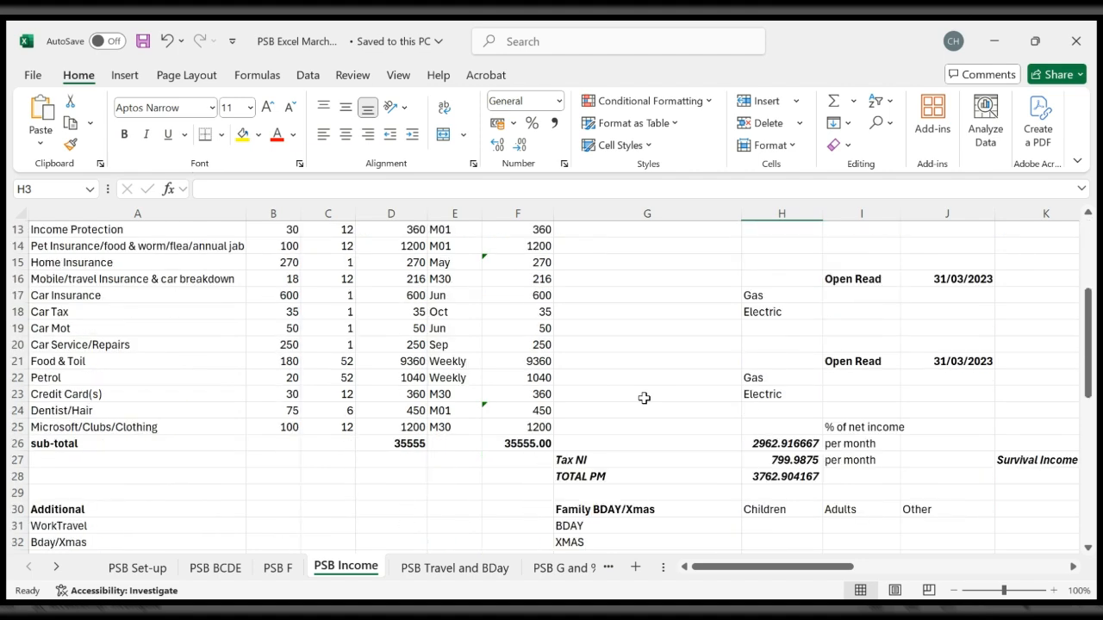
Step: Examine the formulas behind the monthly outgoings figure in H26 and the Tax NI figure in H27
left_click(758, 442)
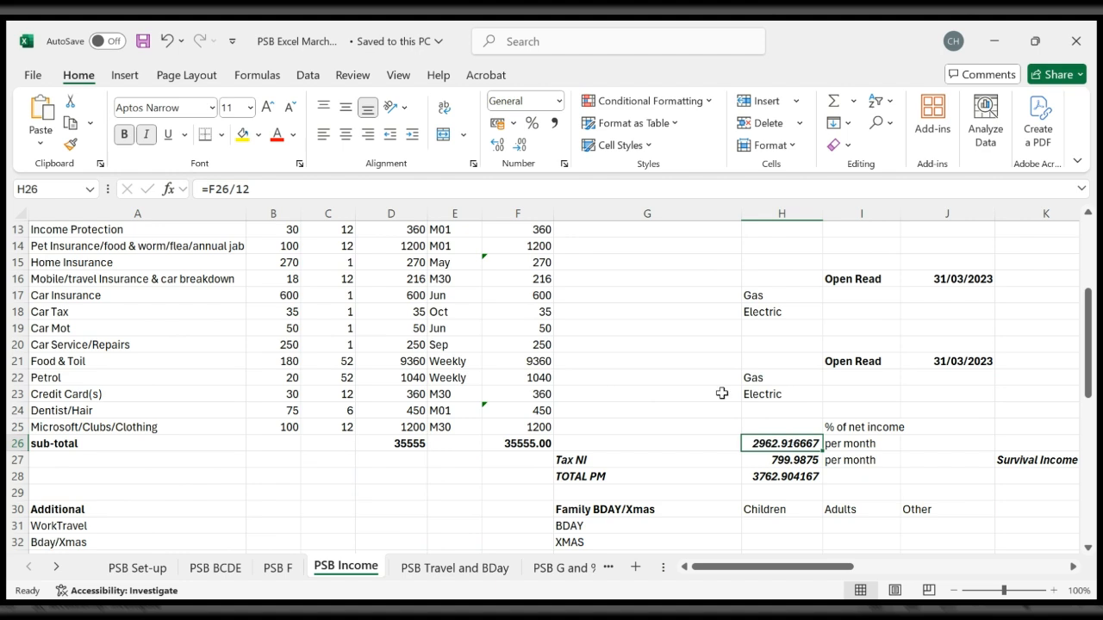
left_click(761, 459)
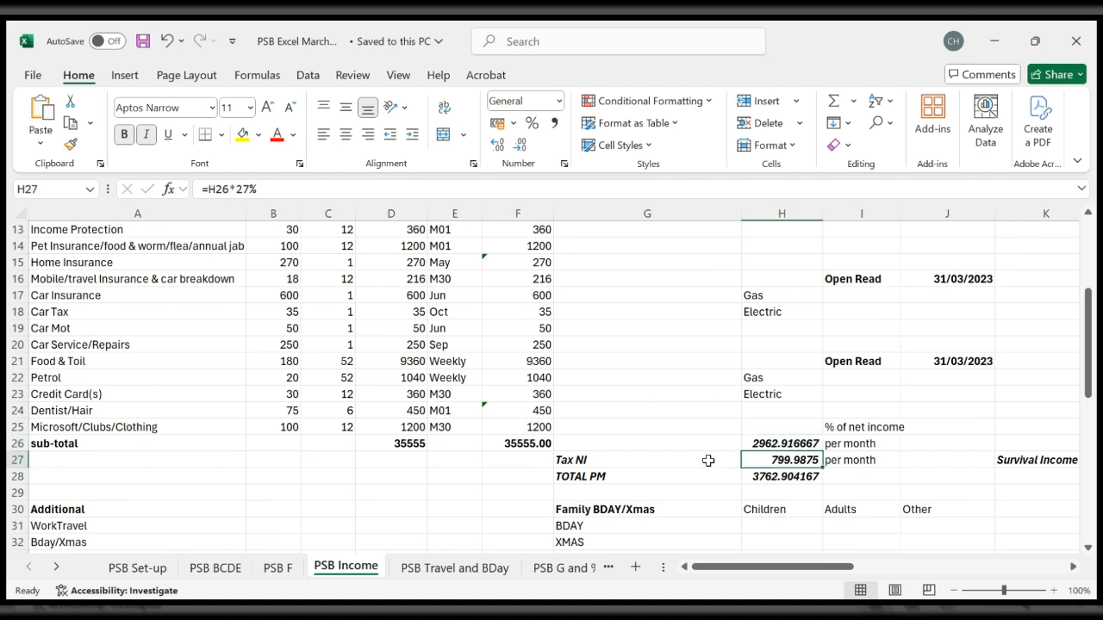
left_click(772, 443)
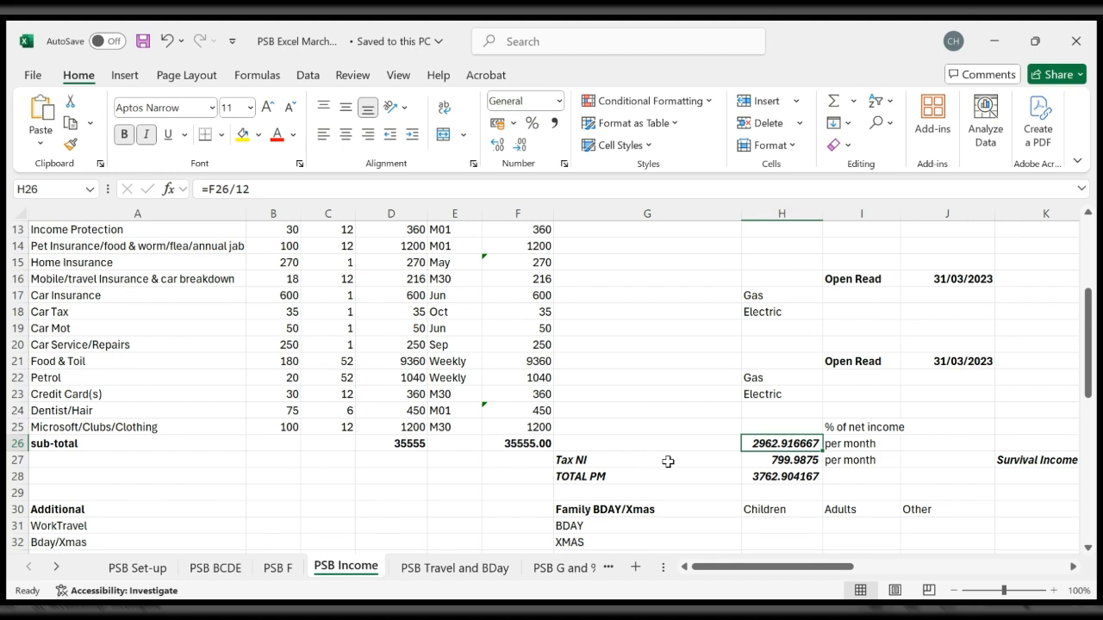
scroll(715, 466, "up", 2)
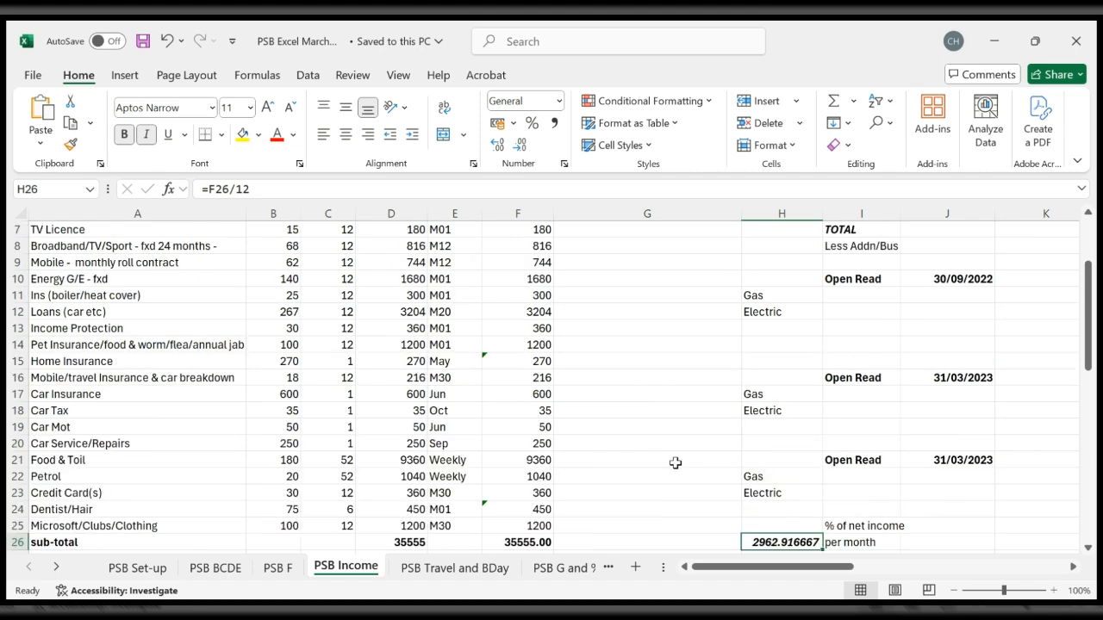
scroll(675, 462, "up", 2)
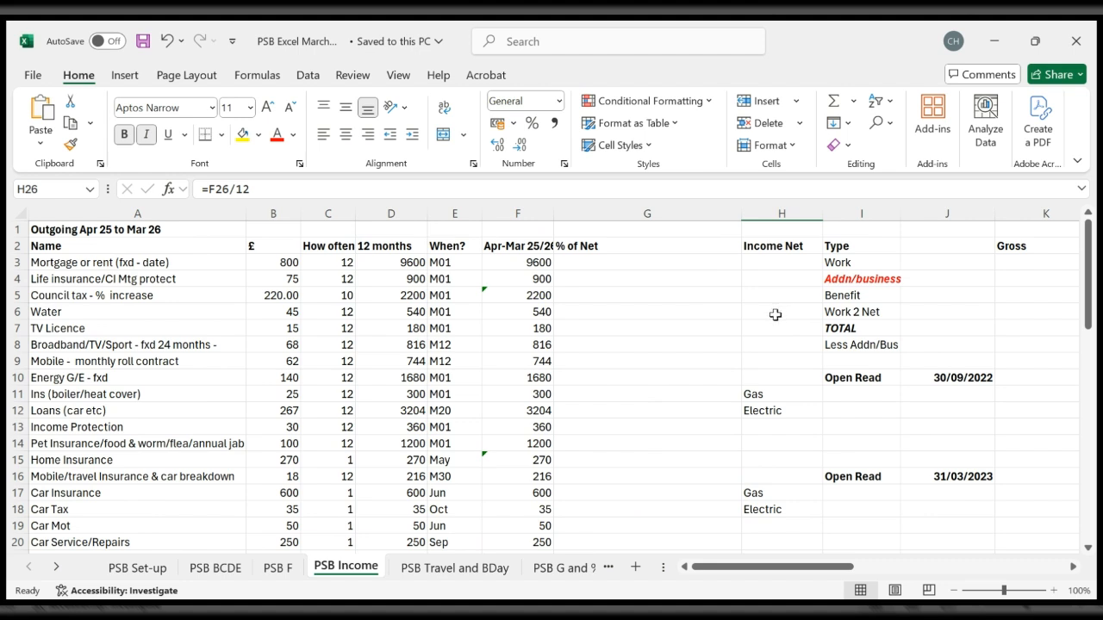
Step: Review the Benefit and Addn/business income types and the Income Net, Type, Gross and Net 12 months headings
left_click(830, 296)
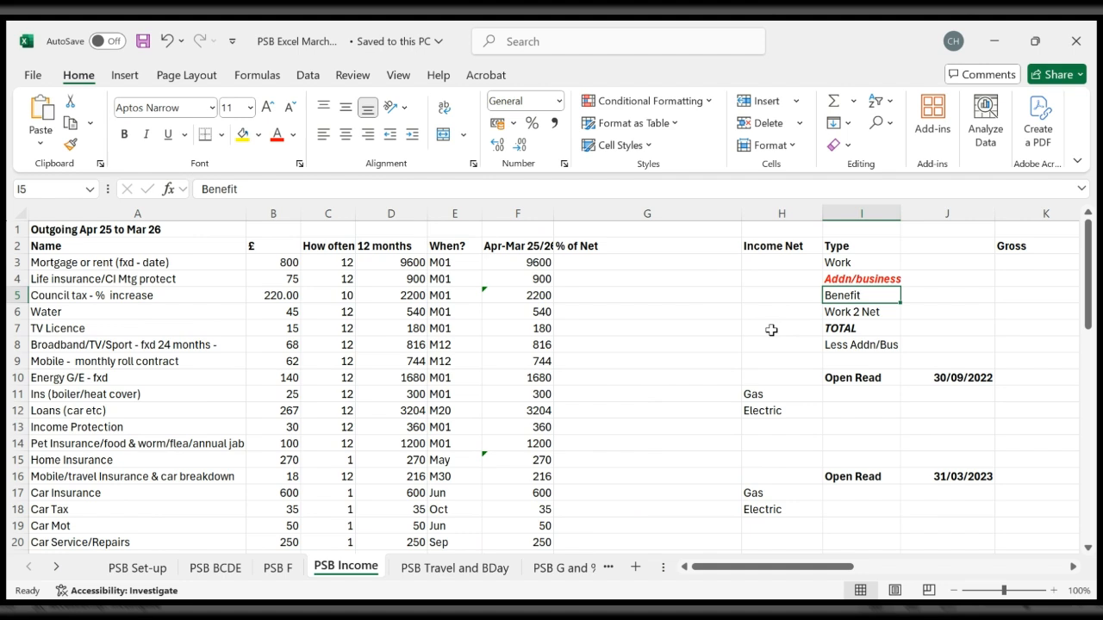
left_click(834, 279)
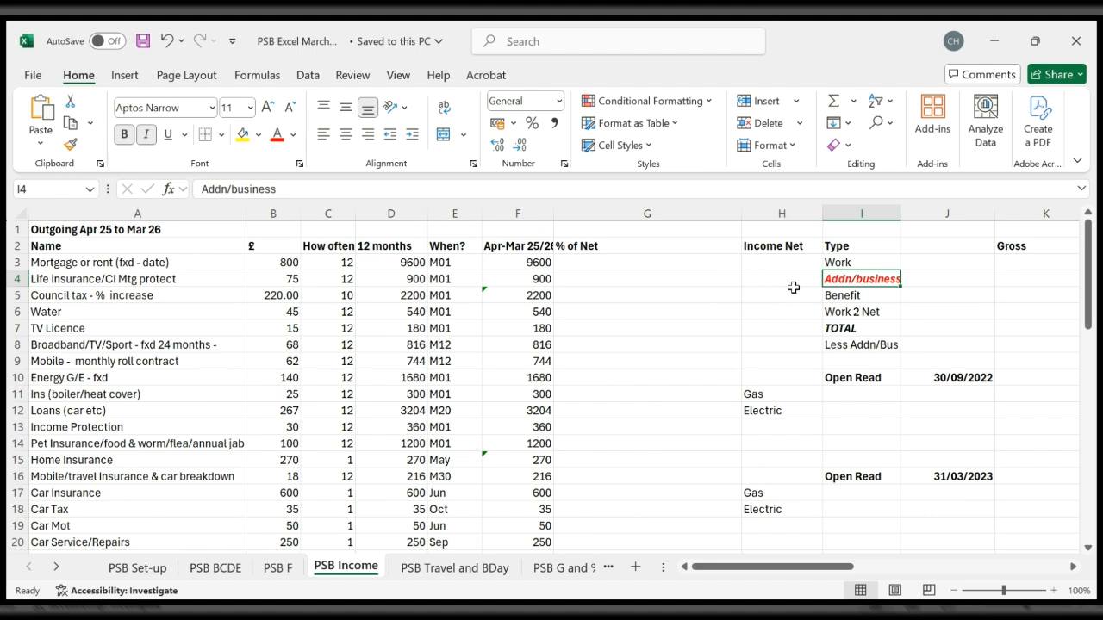
left_click_drag(785, 567, 850, 566)
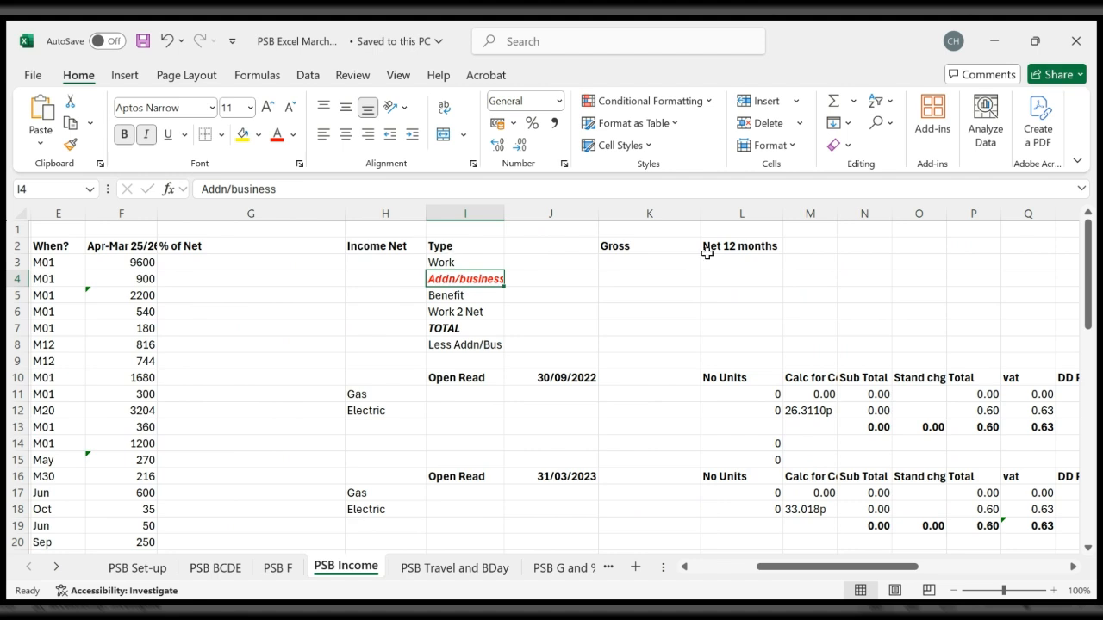
left_click(360, 246)
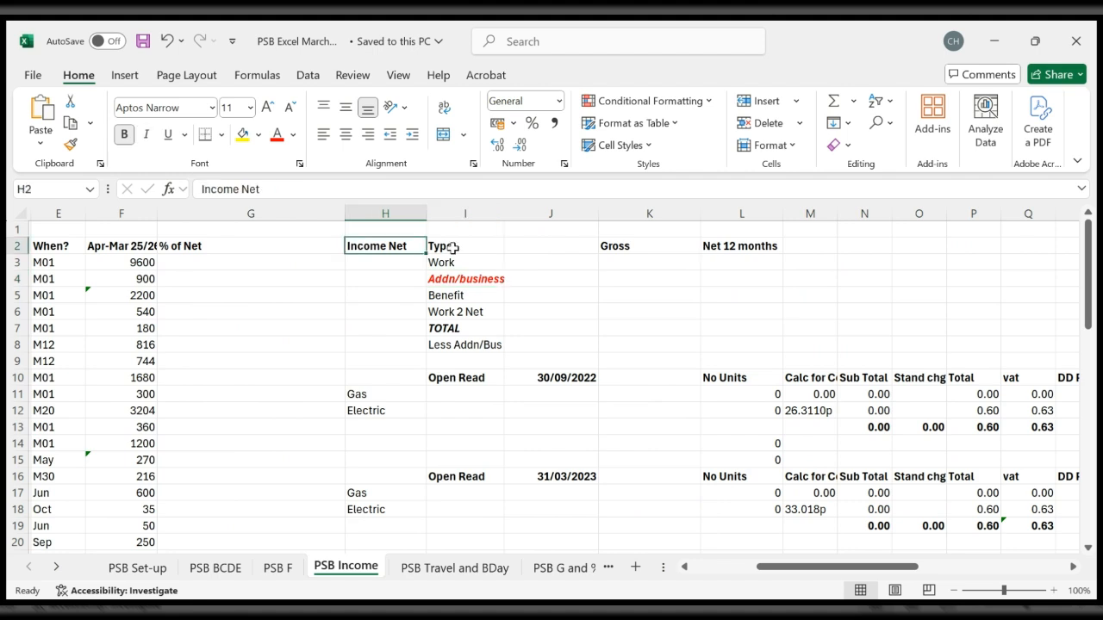
left_click(453, 248)
left_click(637, 248)
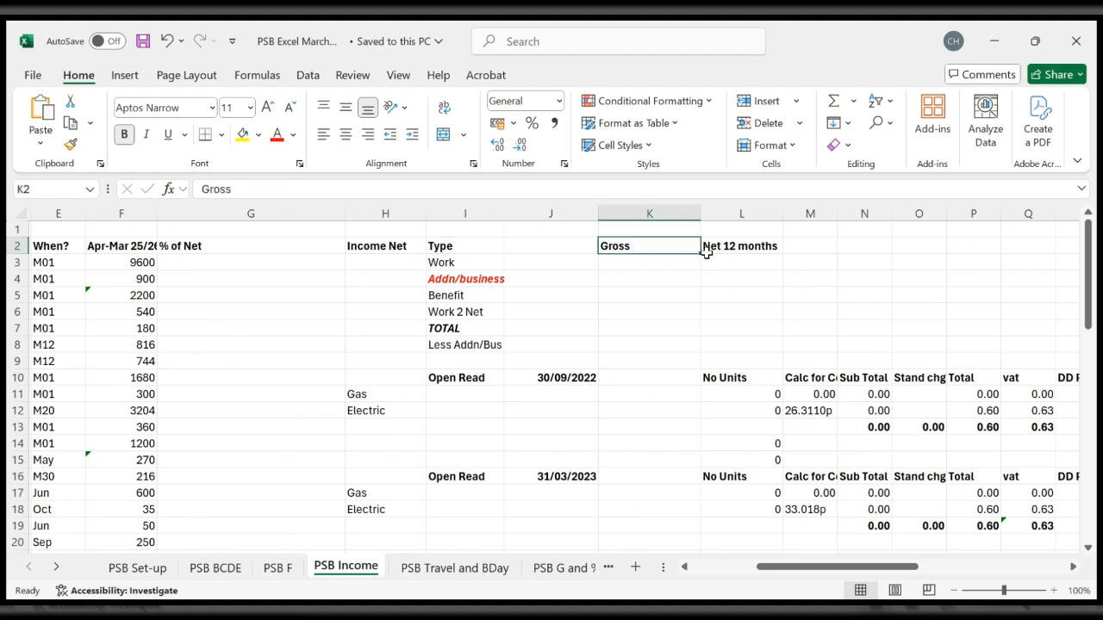
left_click(724, 248)
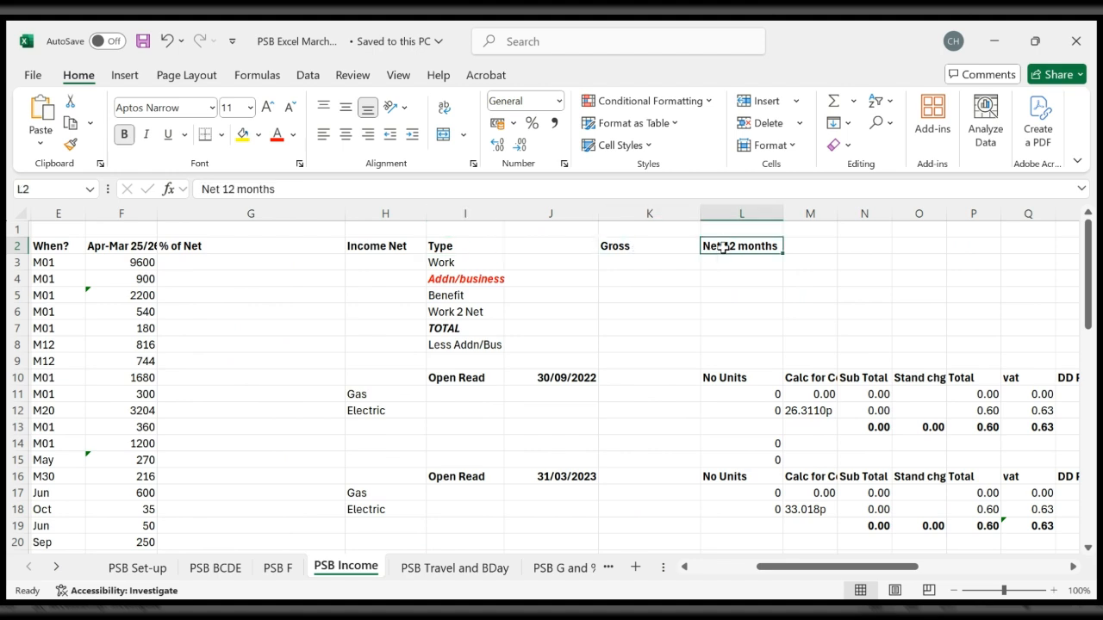
Step: Enter the annual net Work income in H3 as the formula =2000*12
left_click(372, 263)
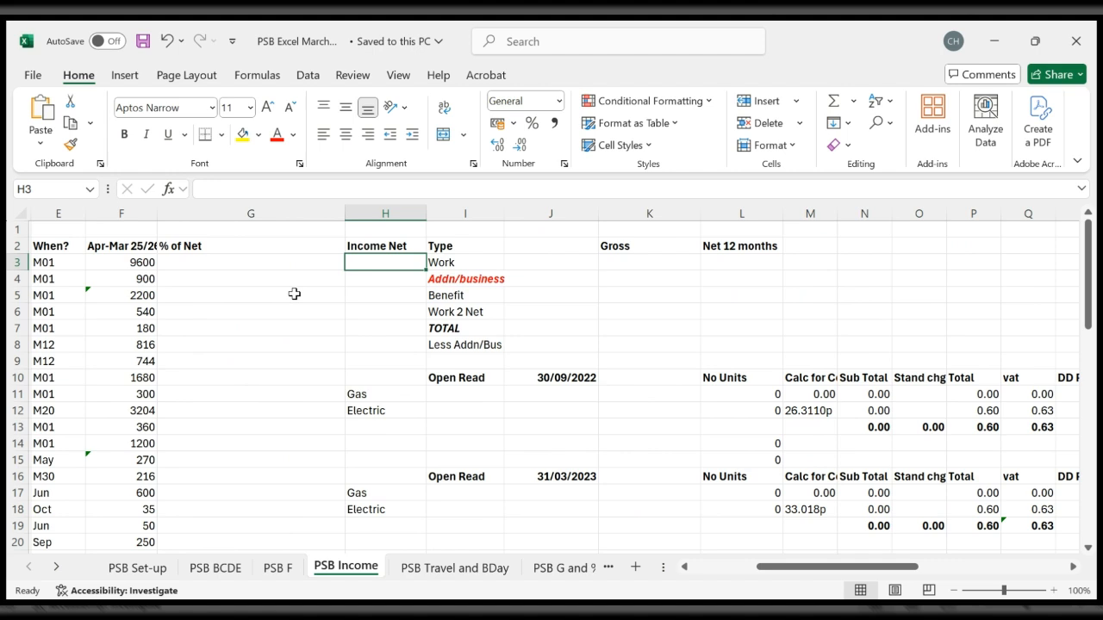
left_click(264, 190)
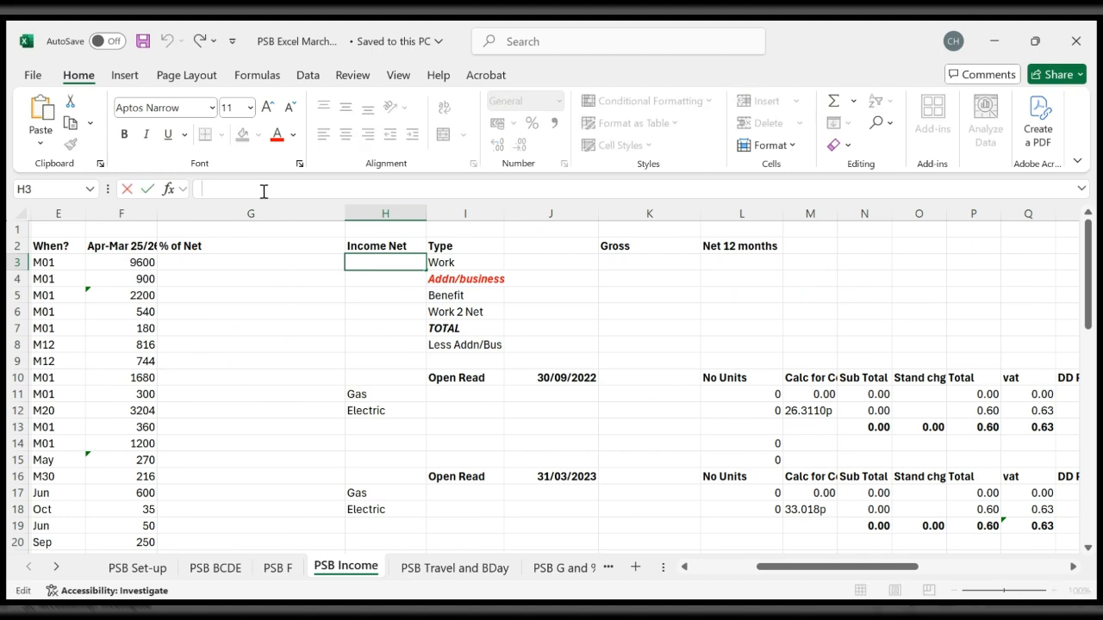
type("=")
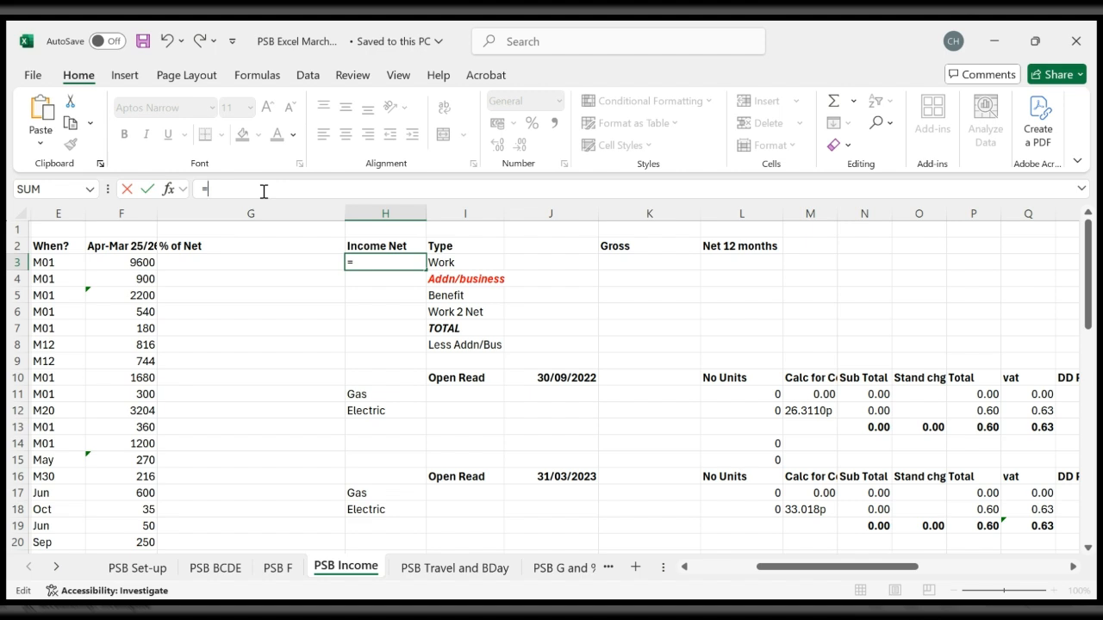
type("2000")
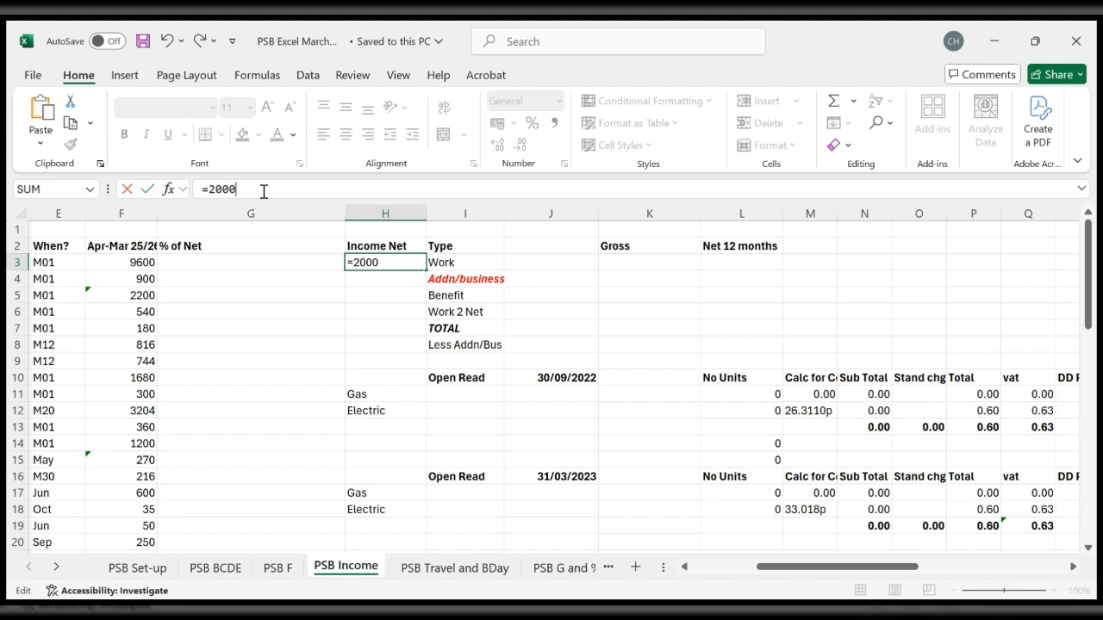
type("*12")
key("Return")
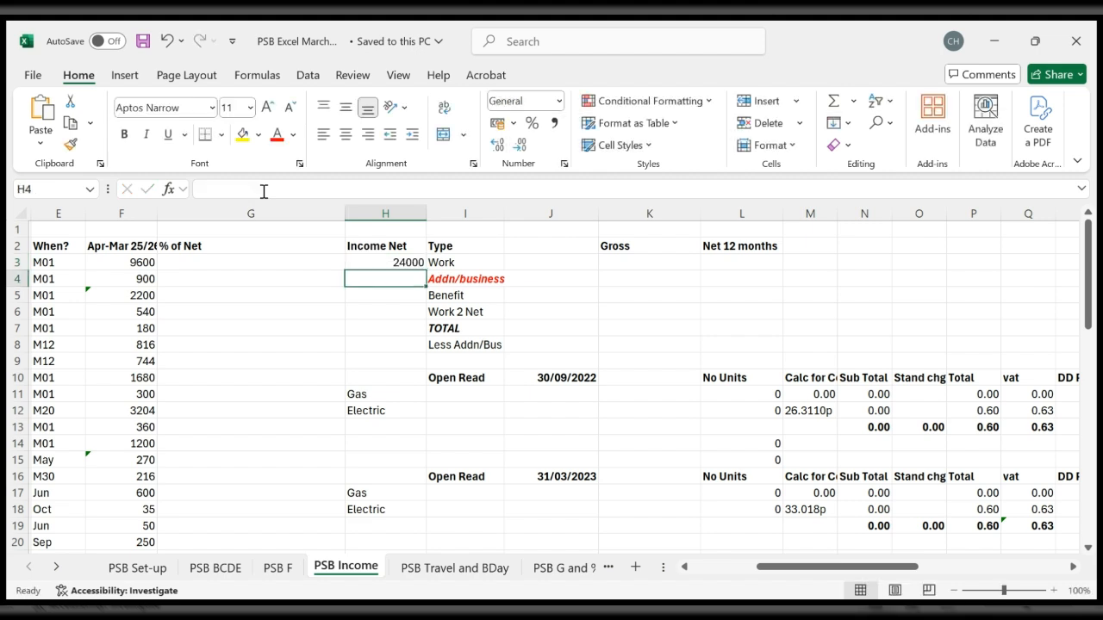
Step: Enter the annual Benefit income in H5 as the formula =103*13
key("Return")
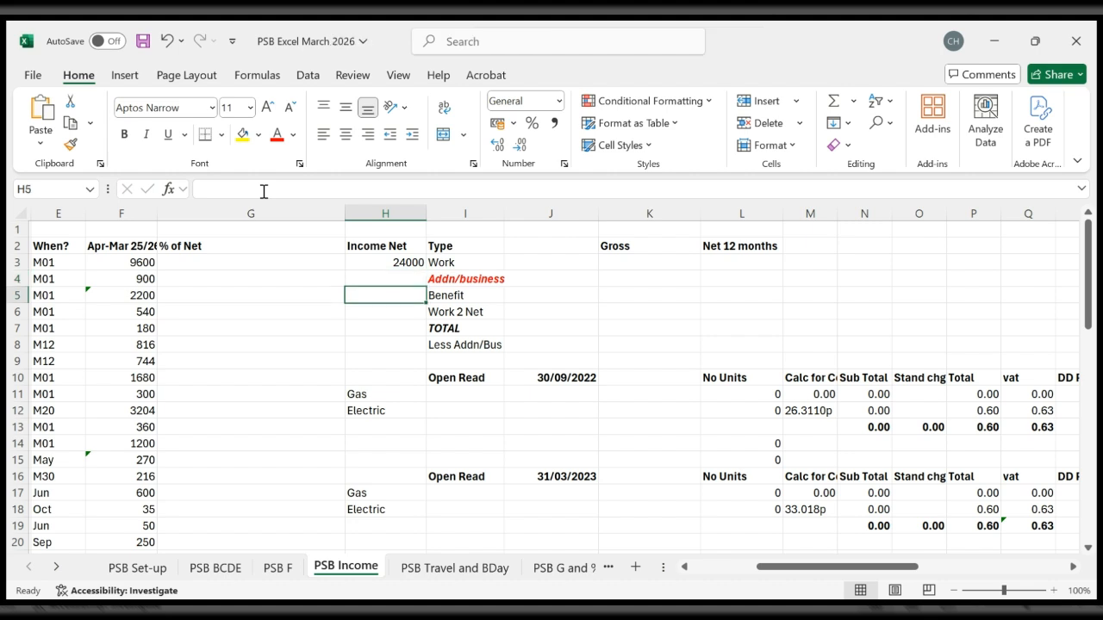
type("103")
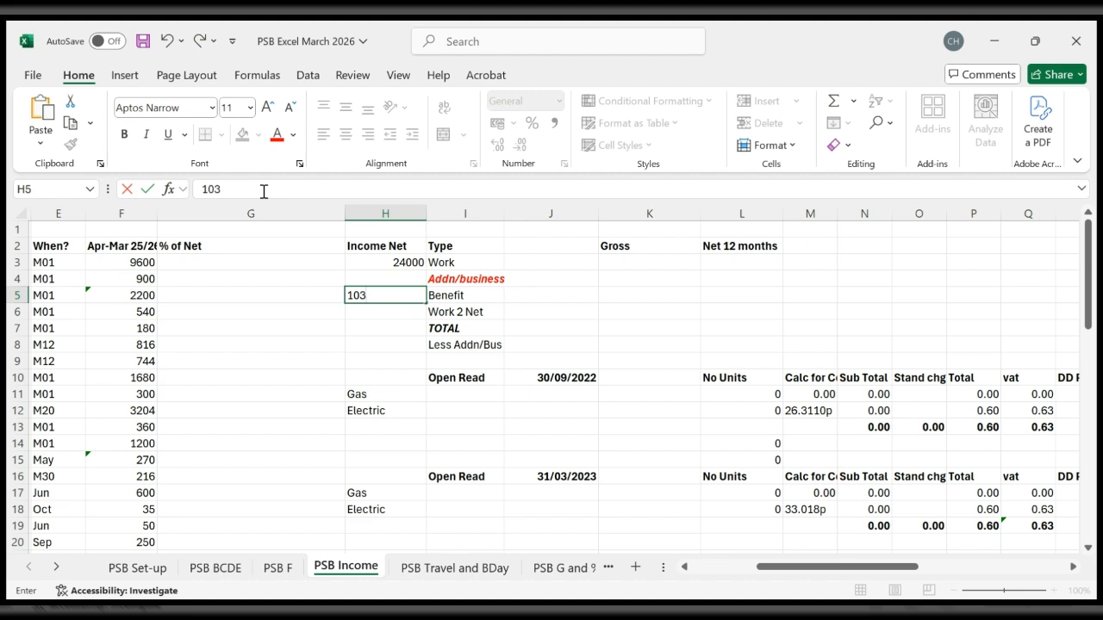
type("*13")
key("Return")
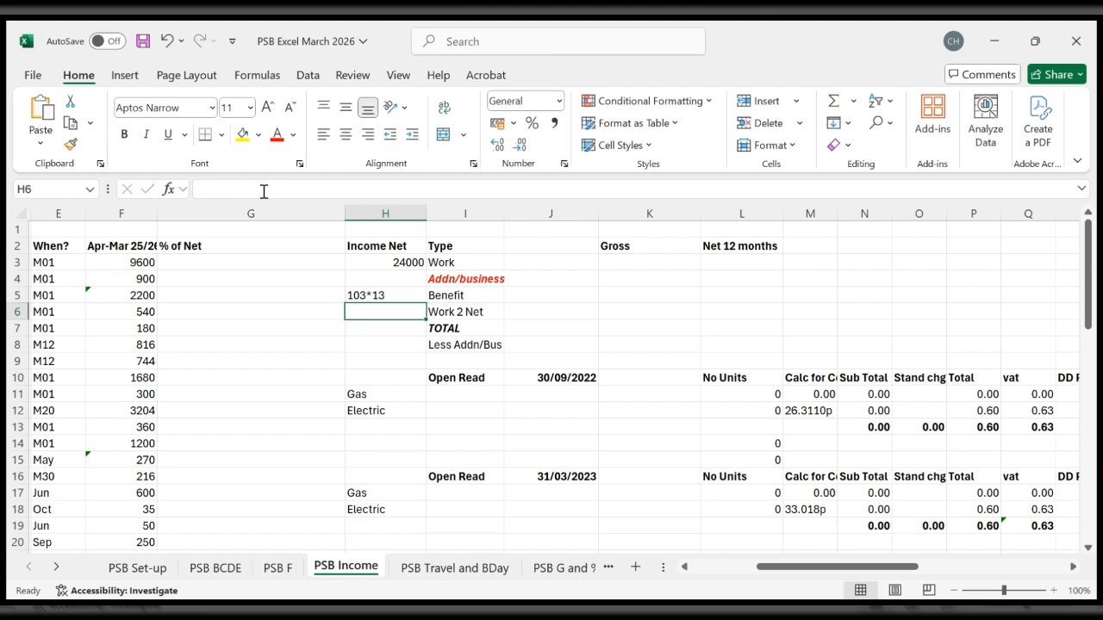
key("Up")
left_click(224, 187)
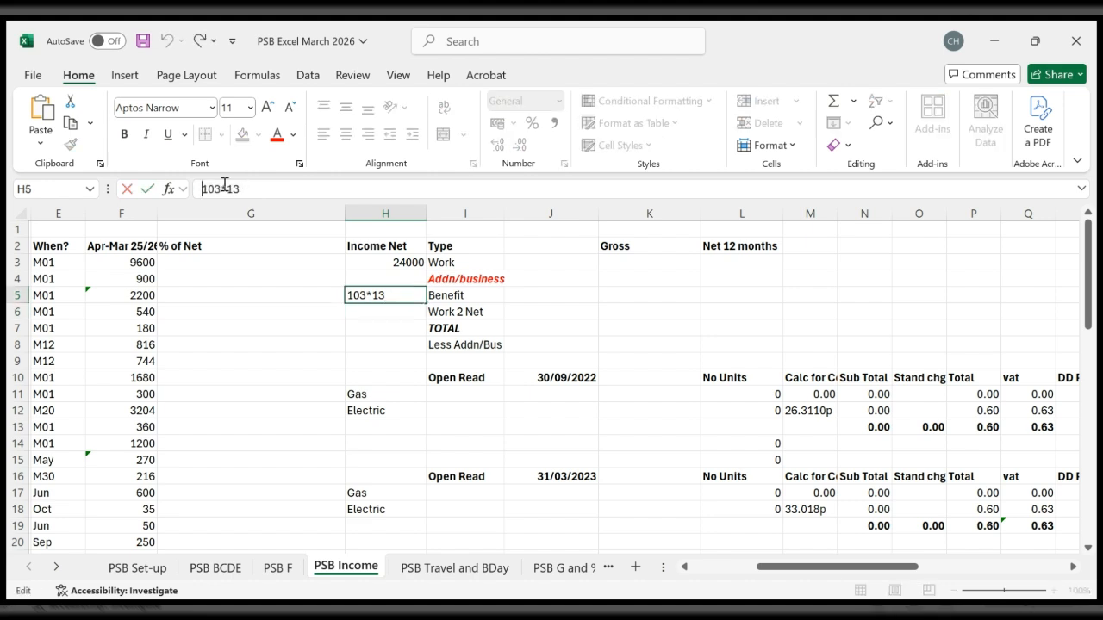
type("=")
key("Return")
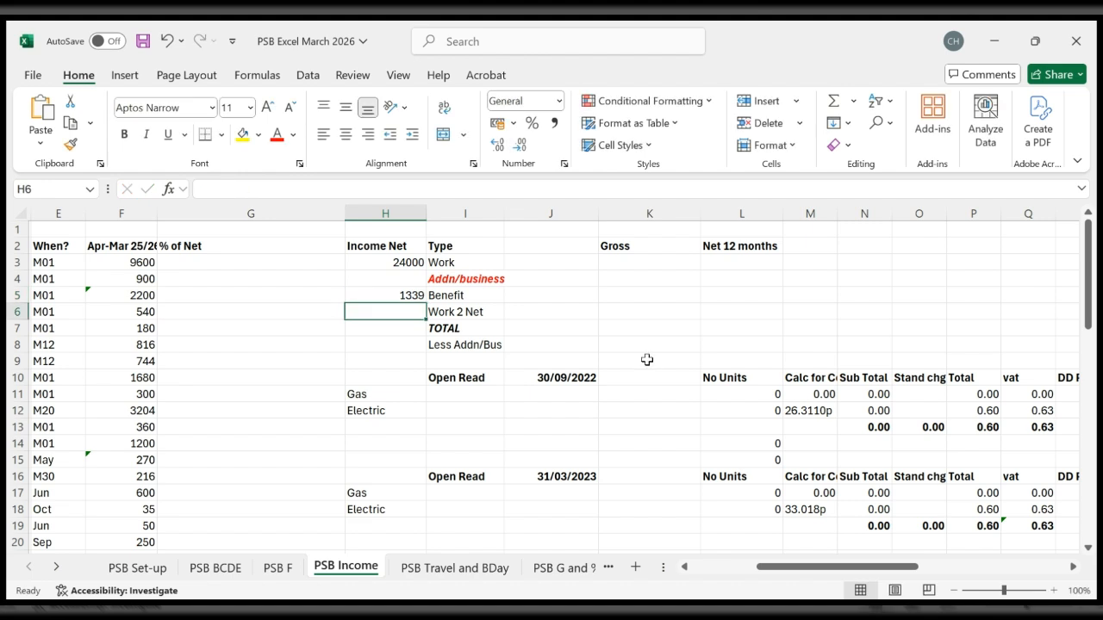
Step: Enter the annual Work 2 Net income in H6 as the formula =1250*12
type("=")
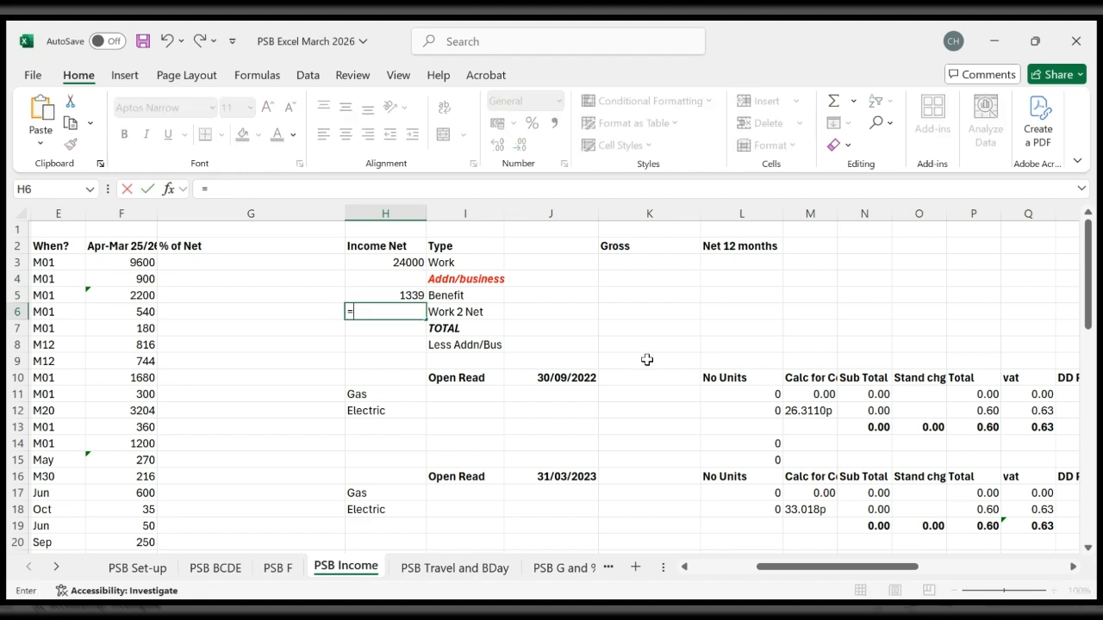
type("1250")
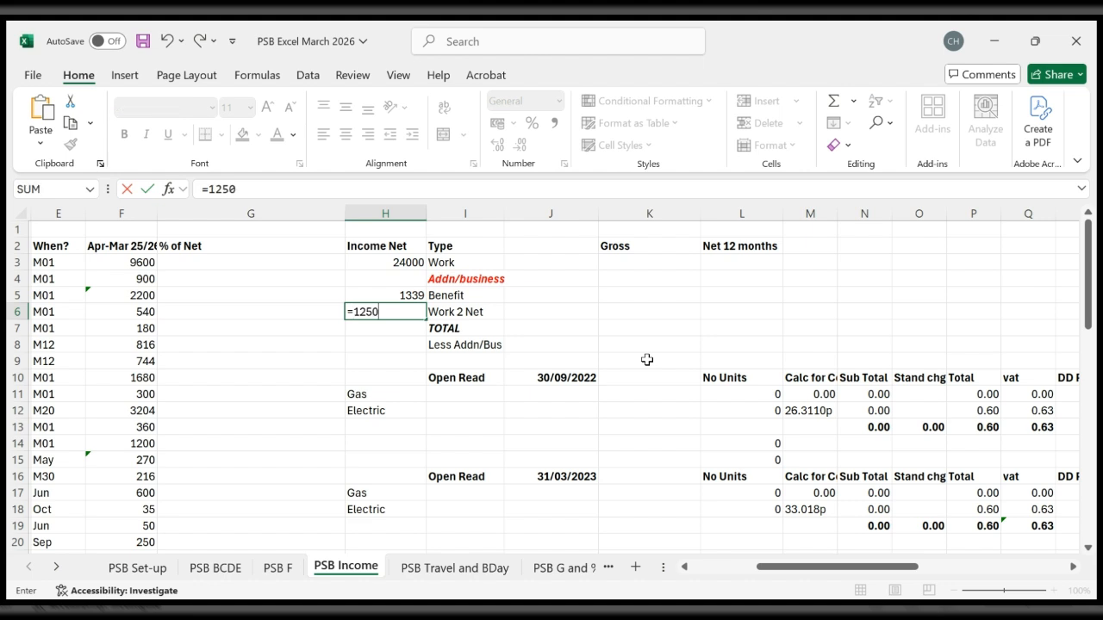
type("*12")
key("Return")
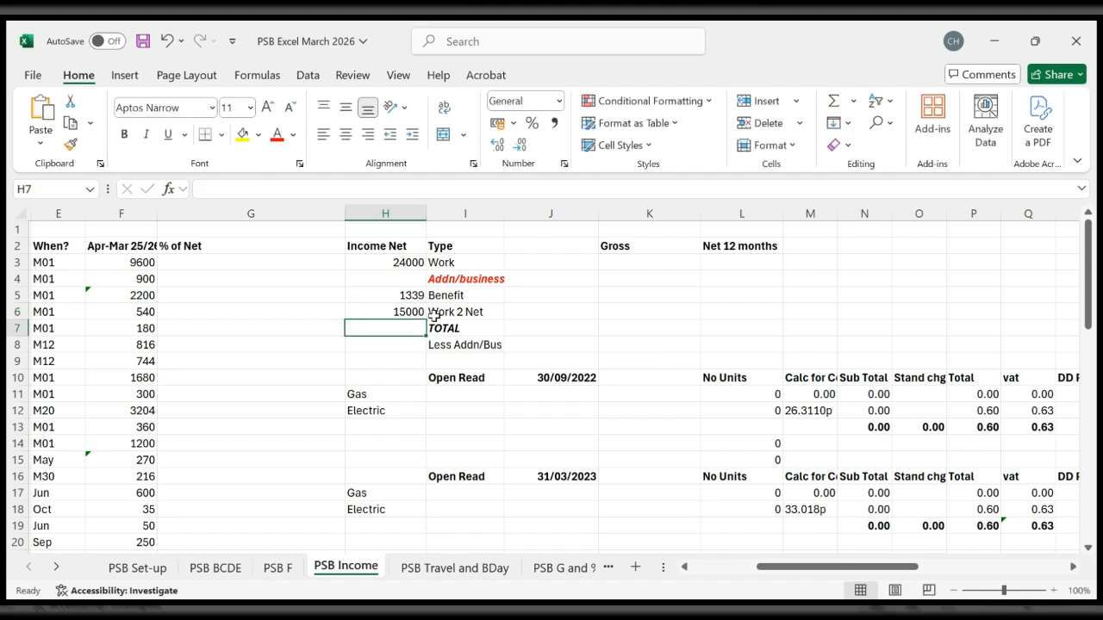
Step: Check the Income Net entries, and enter 30000 as the gross Work income in K3
left_click(390, 260)
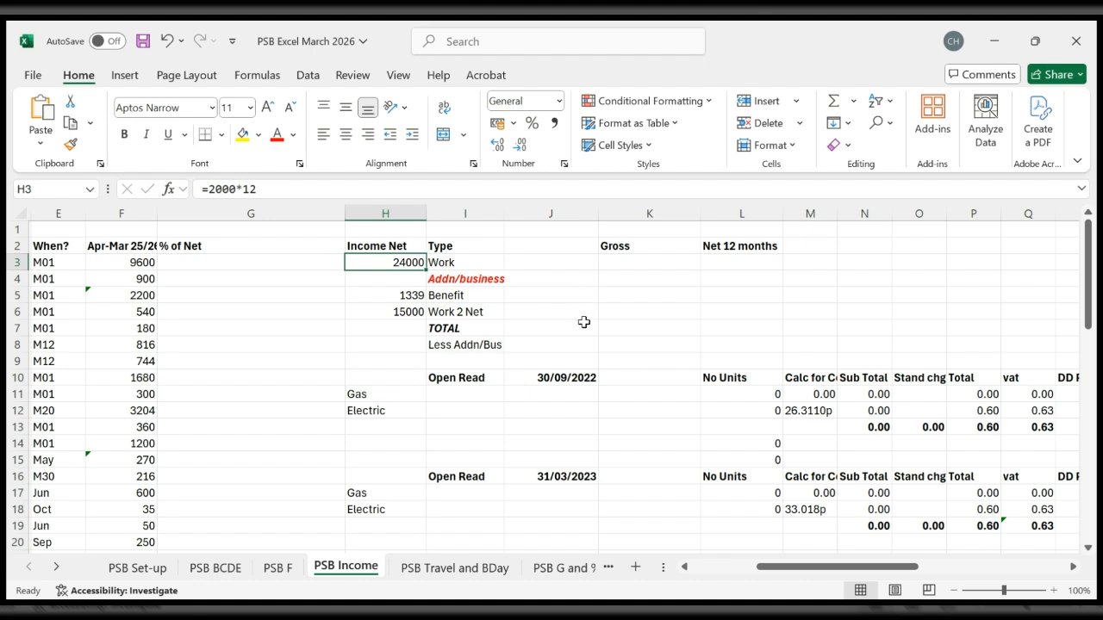
left_click(412, 311)
left_click(413, 293)
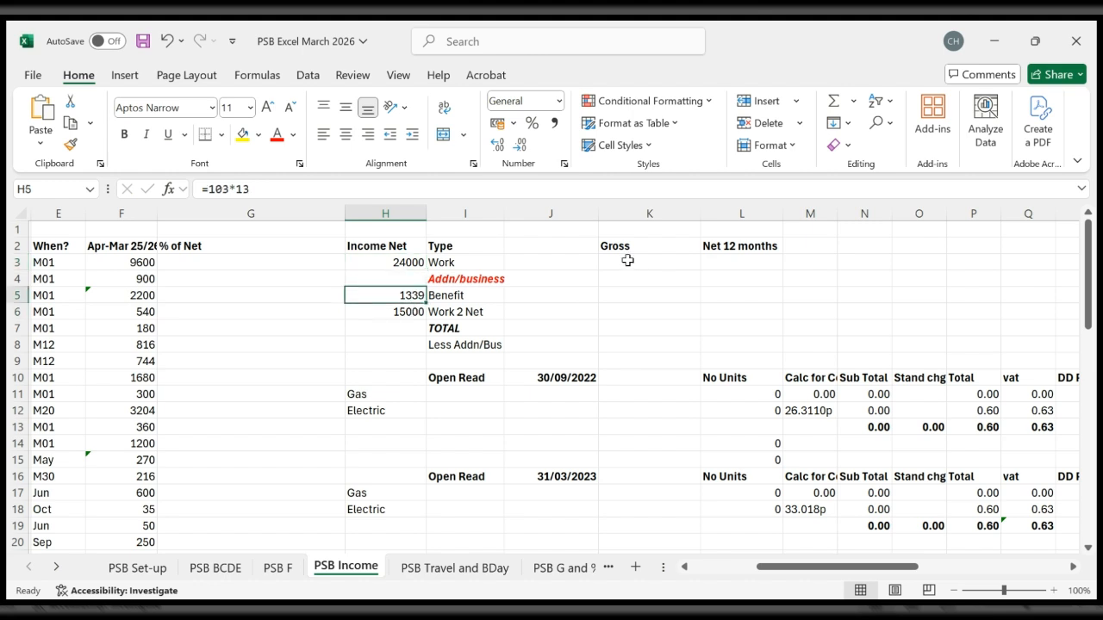
left_click(627, 260)
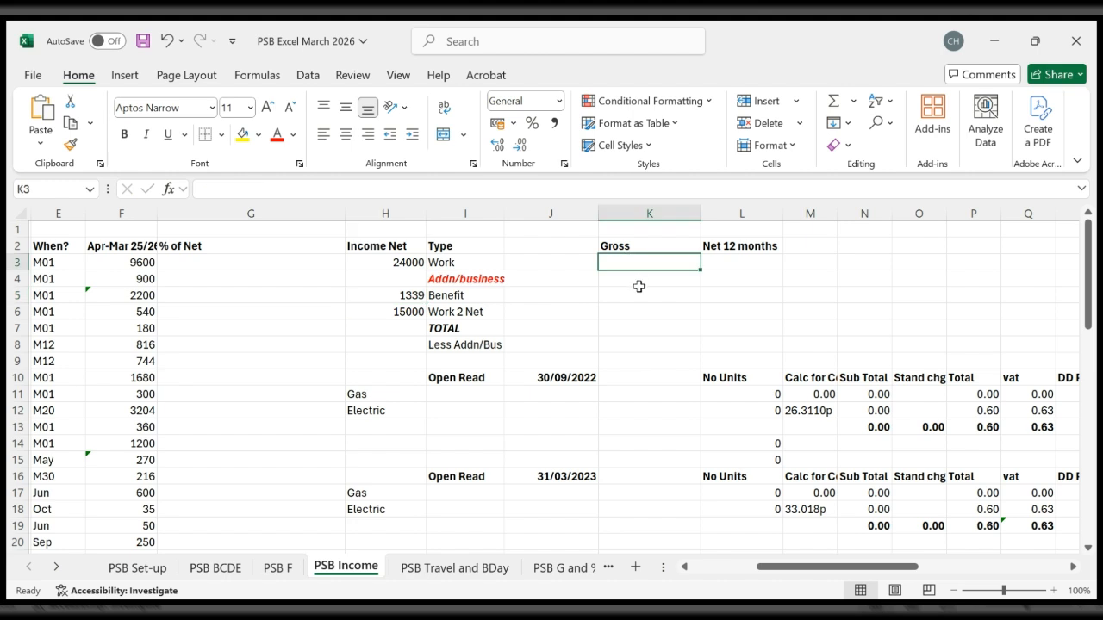
type("30000")
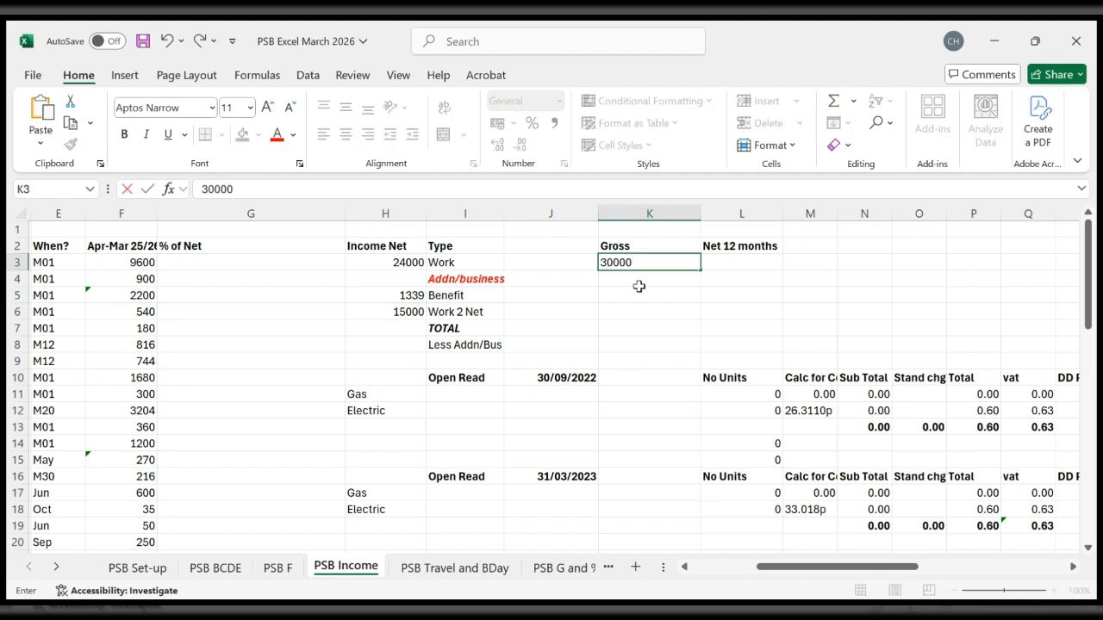
key("Return")
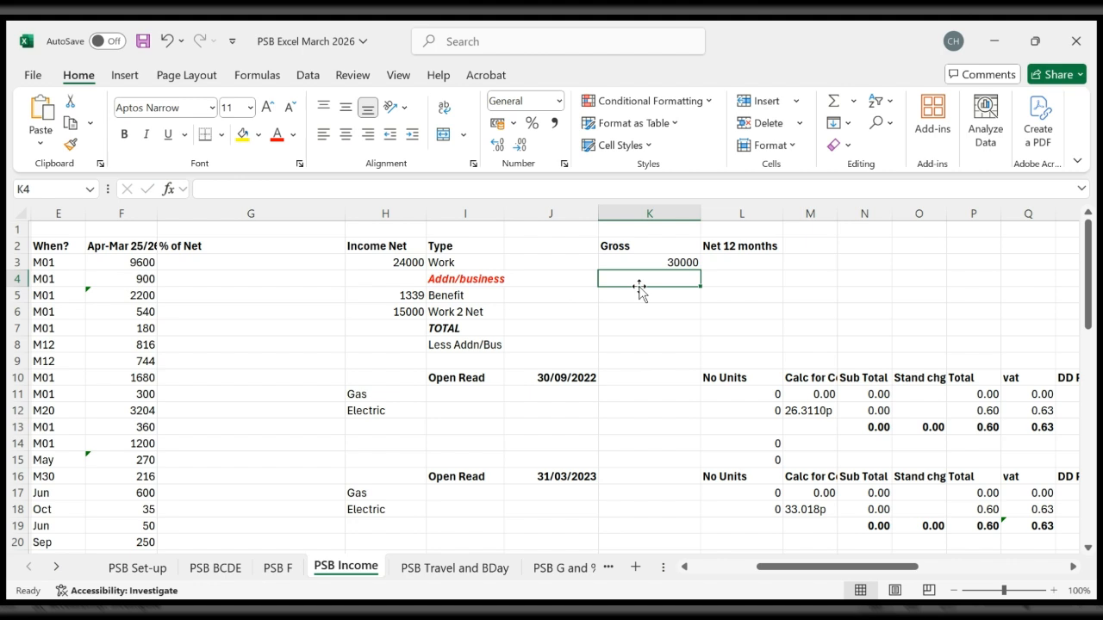
Step: Enter 16500 as the gross Work 2 income in K6
key("Return")
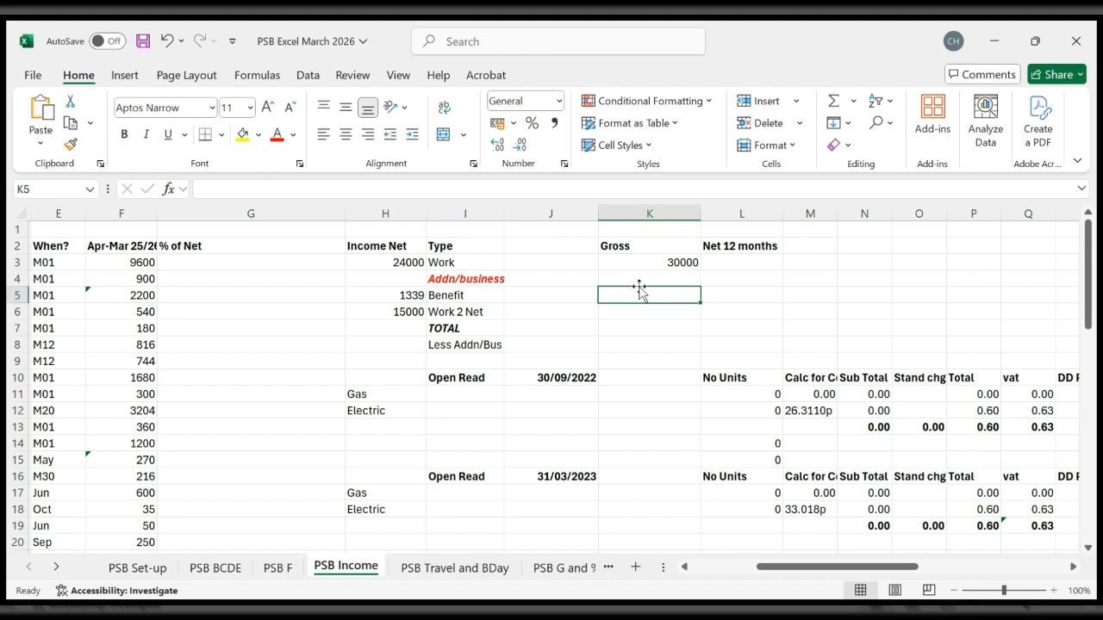
key("Return")
type("1")
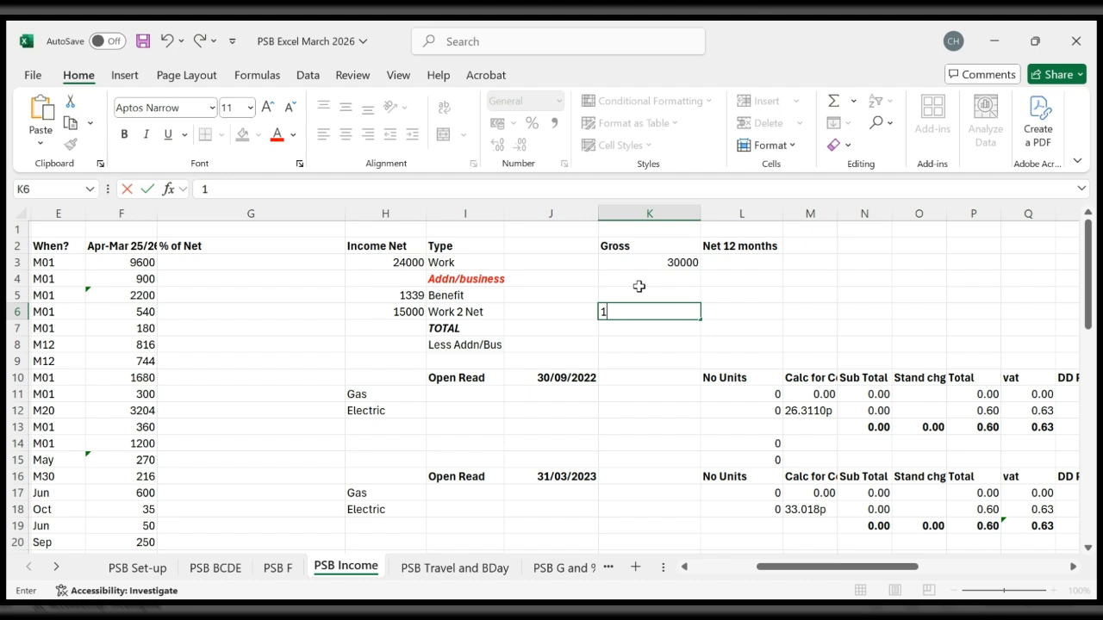
type("6500")
Step: Link the gross Benefit income in K5 to its net figure with the formula =H5
left_click(638, 286)
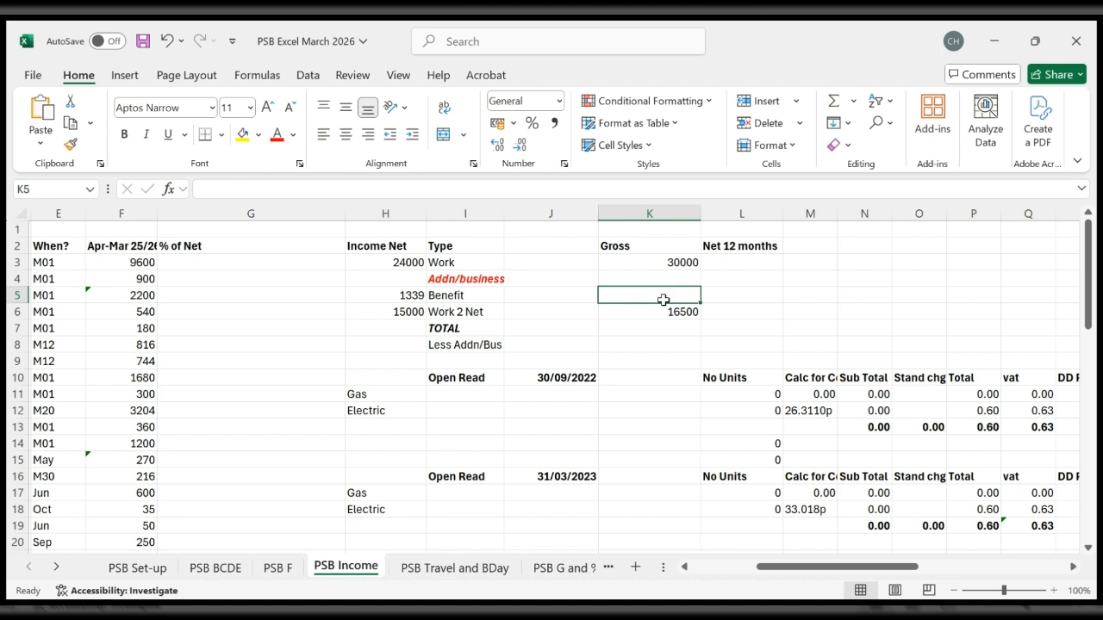
type("=")
key("Left")
key("Left")
key("Left")
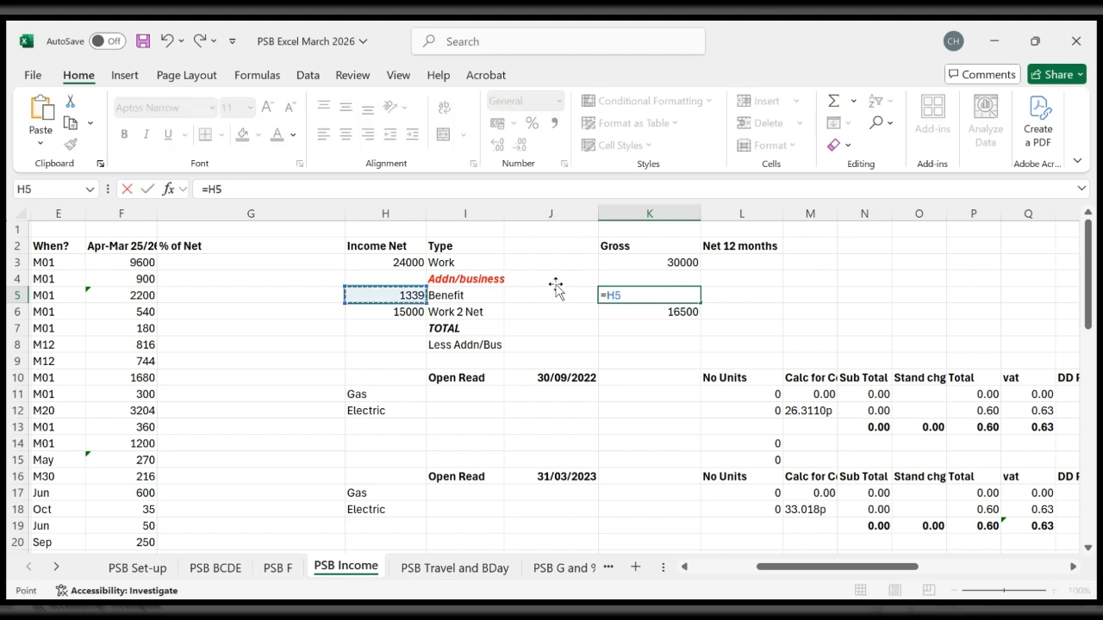
key("Return")
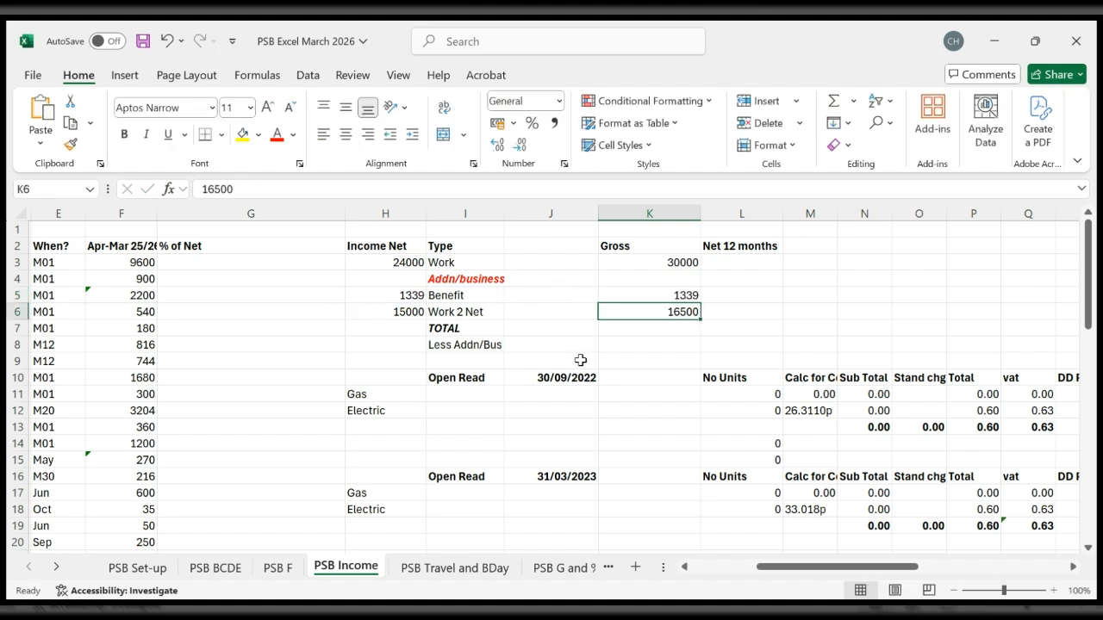
Step: Total the Income Net column in H7 with the formula =SUM(H3:H6)
left_click(399, 326)
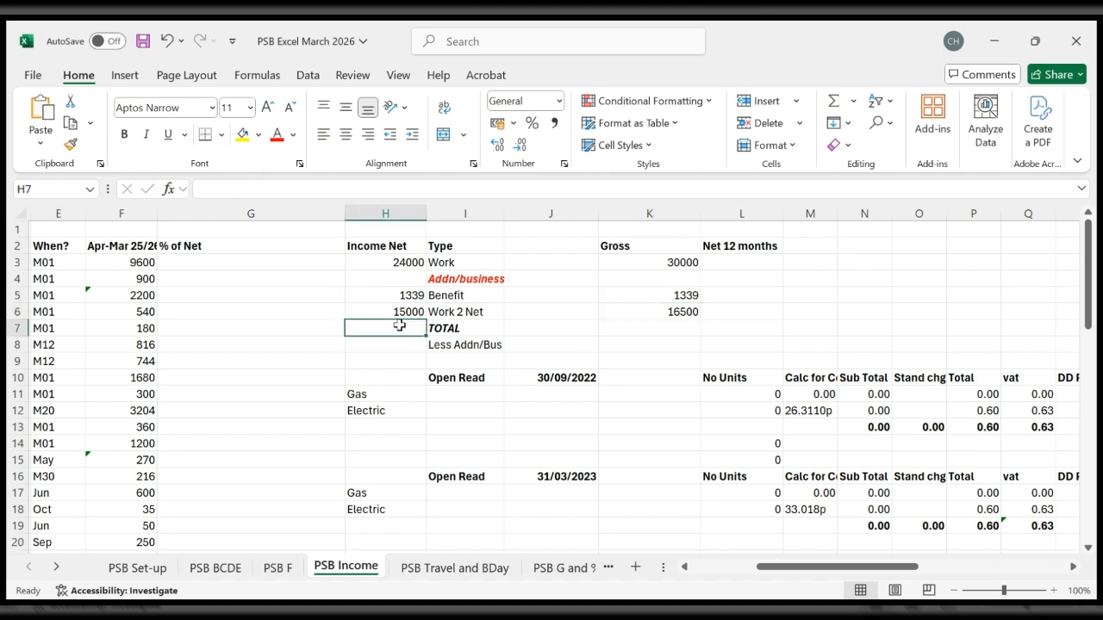
type("=su")
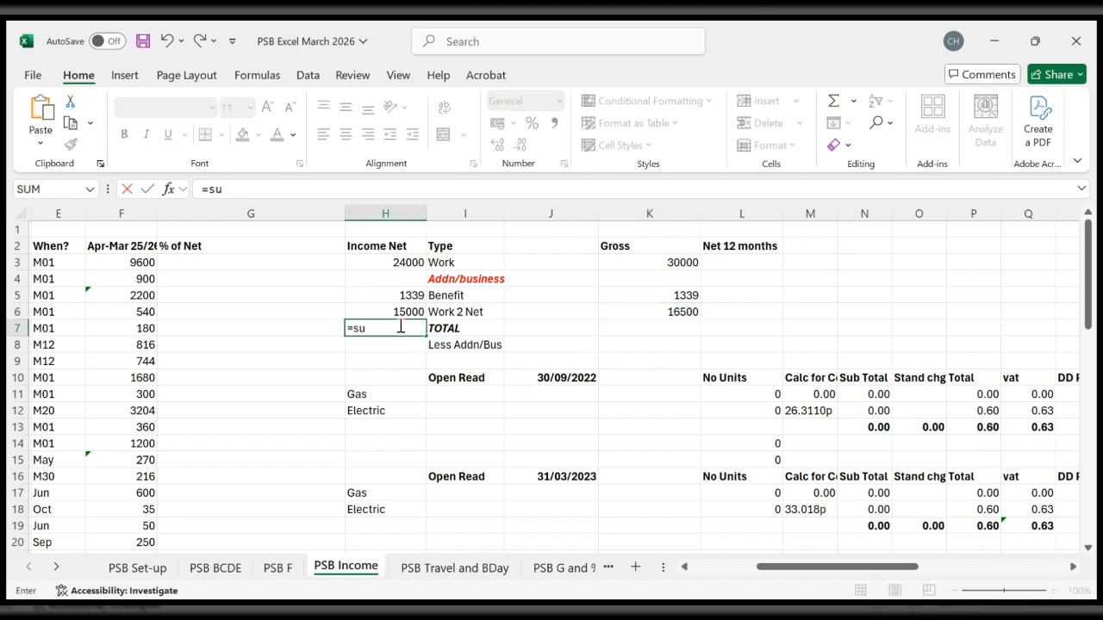
type("m(")
left_click(401, 267)
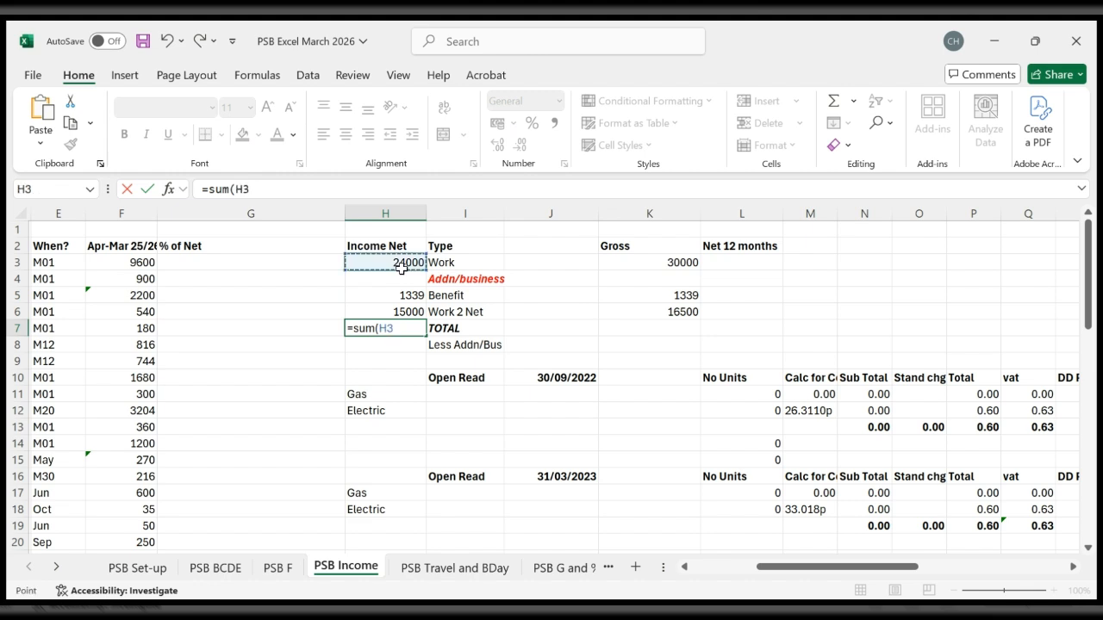
left_click_drag(401, 267, 403, 311)
key("BackSpace")
key("BackSpace")
key("BackSpace")
left_click(403, 311, "shift")
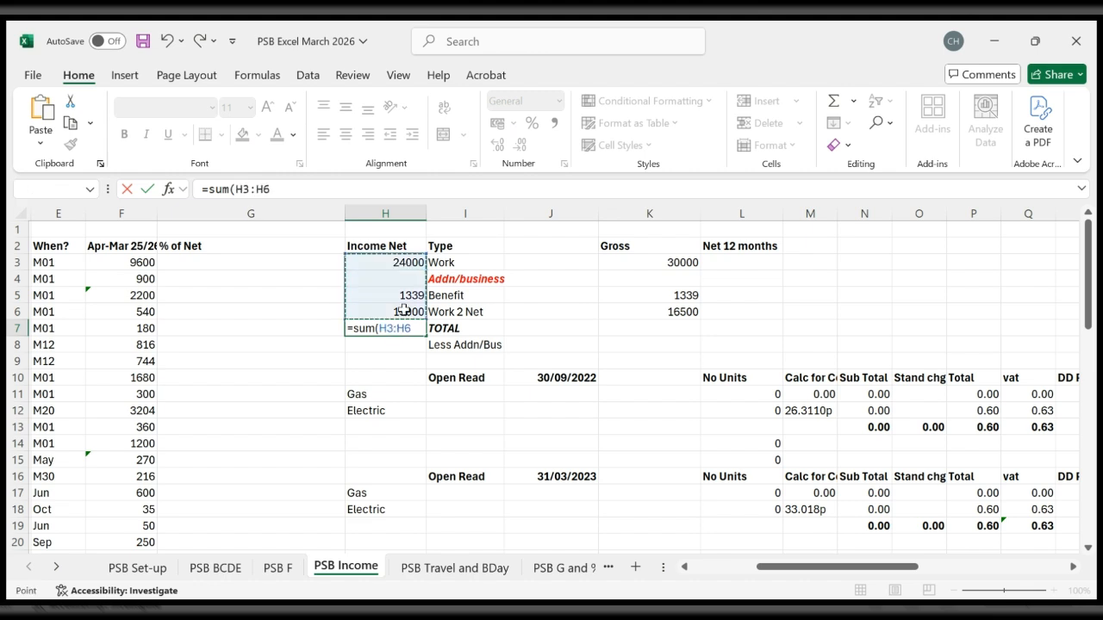
type(")")
key("Return")
Step: Copy the net total formula from H7 into K7 to total the Gross column
left_click(406, 330)
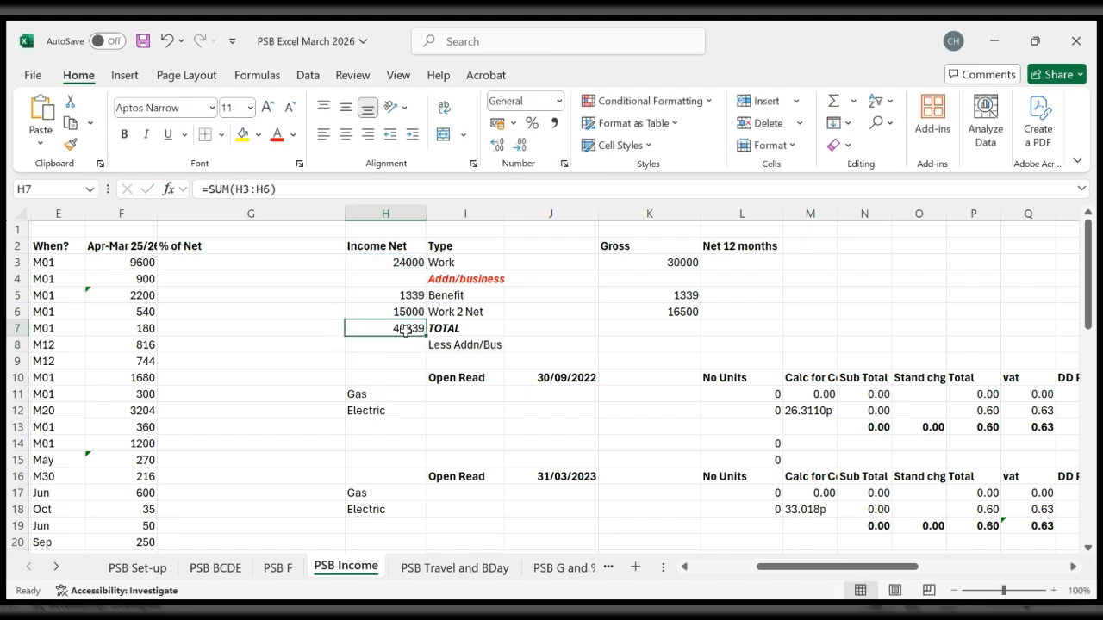
key("ctrl+c")
left_click(659, 341)
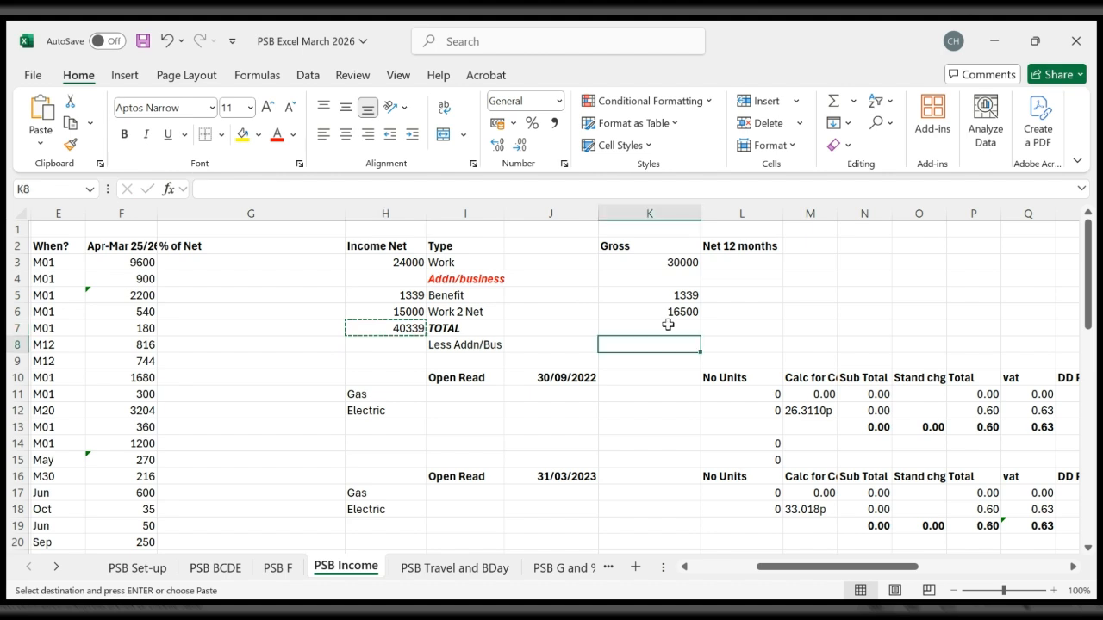
left_click(666, 324)
key("ctrl+v")
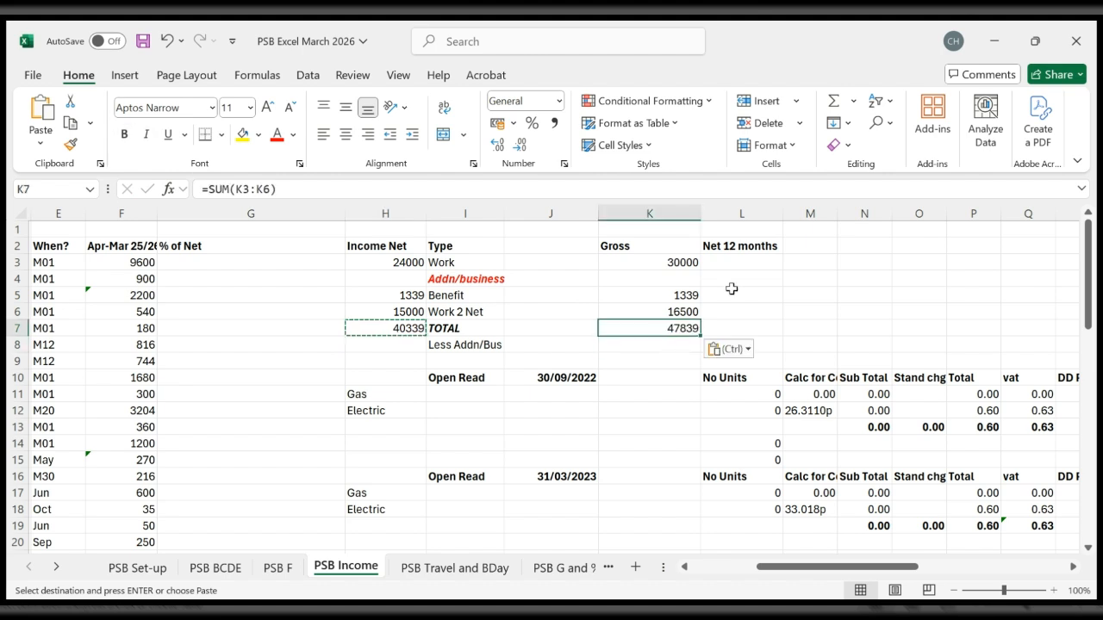
Step: Try the net Work income in H3 with the formula =2000*11, and undo the change
left_click(731, 265)
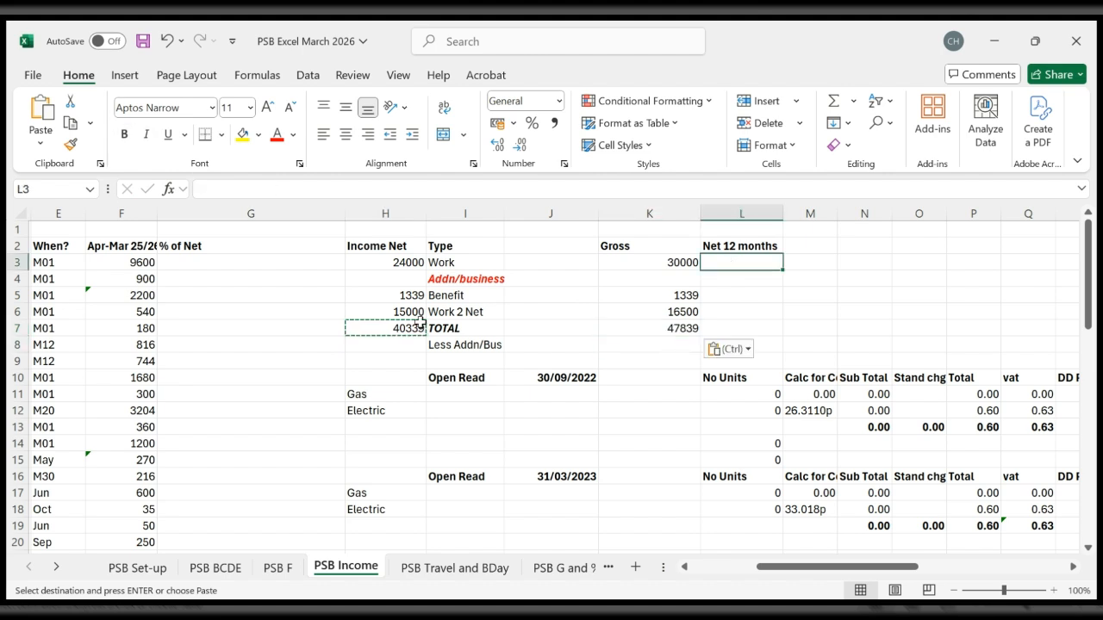
left_click(402, 265)
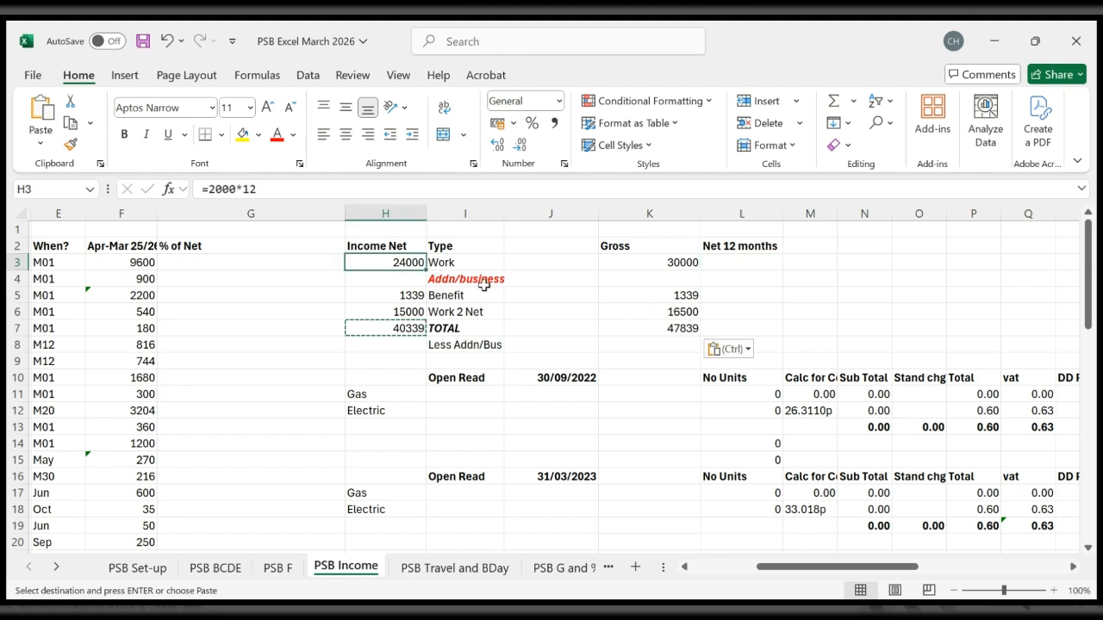
key("Escape")
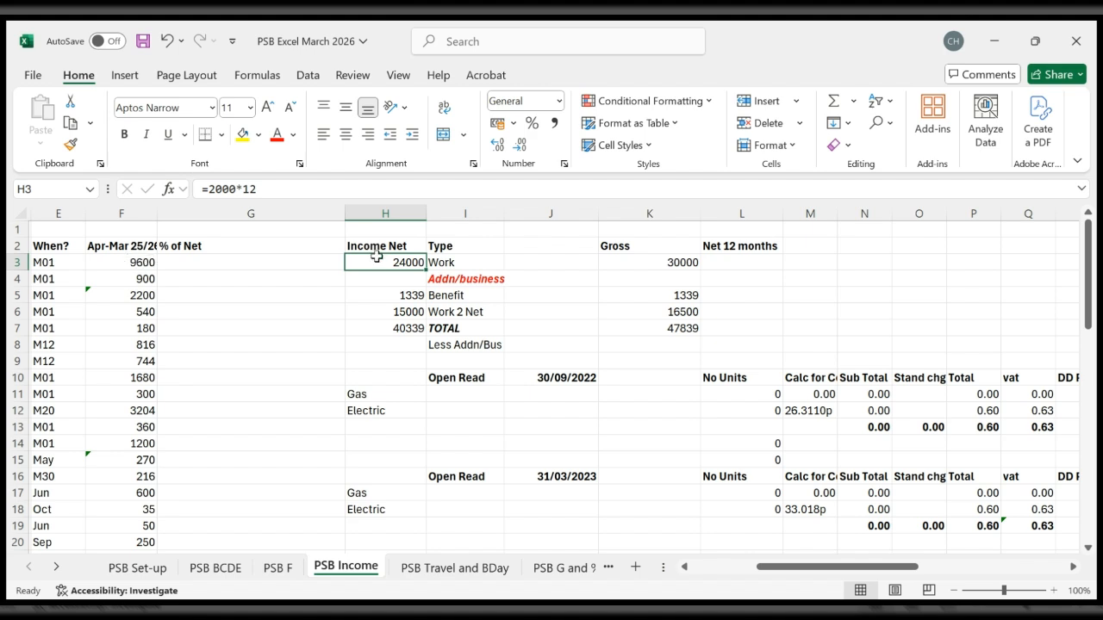
left_click(293, 188)
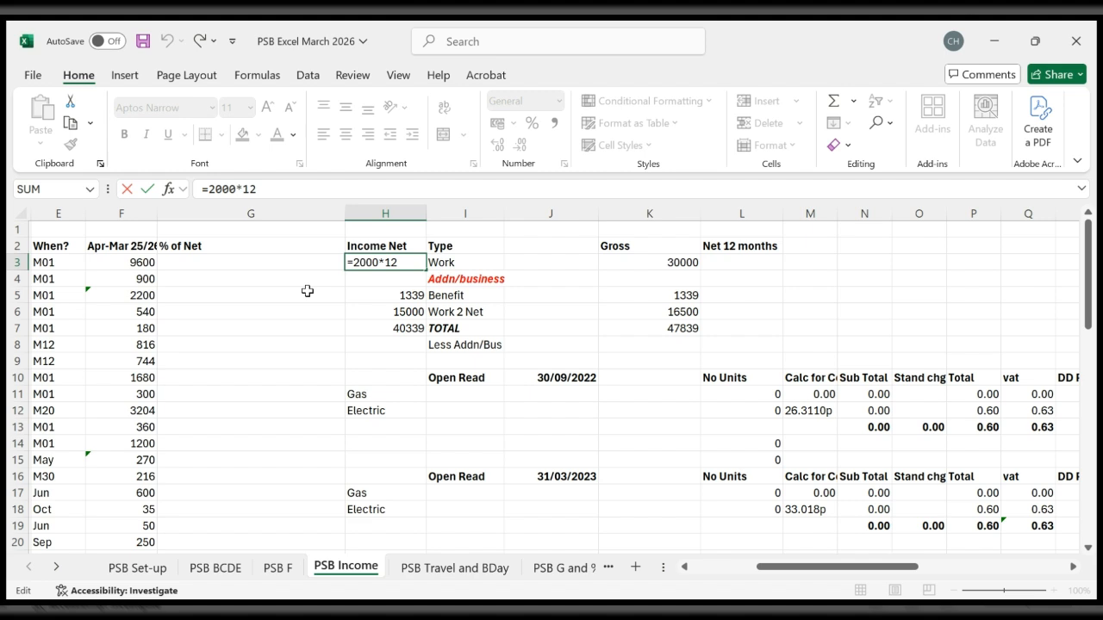
key("BackSpace")
type("1")
key("Return")
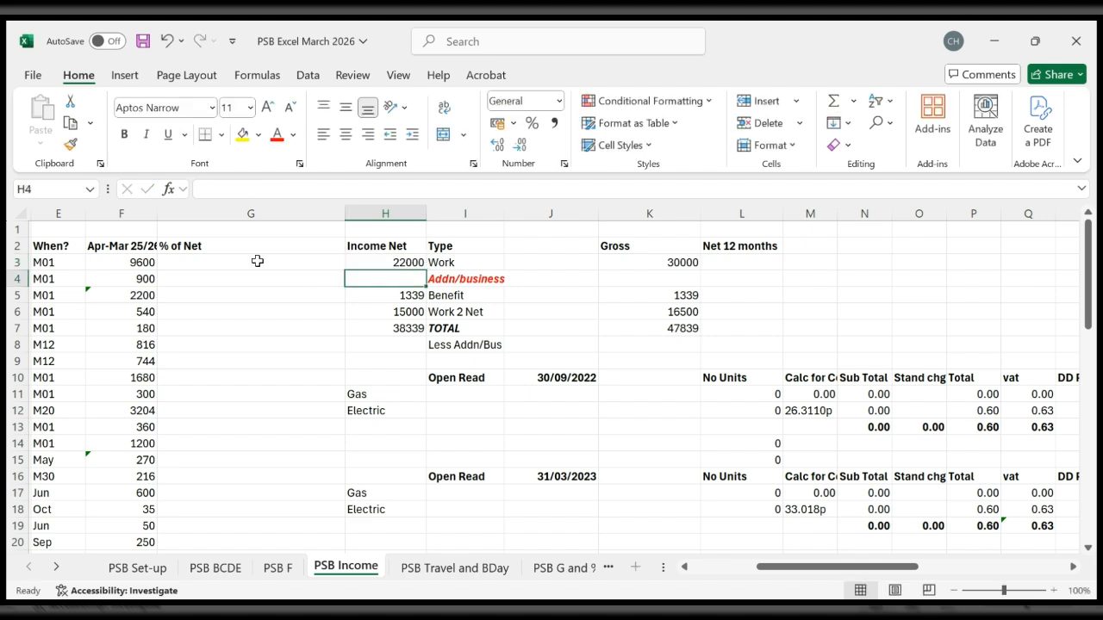
left_click(169, 40)
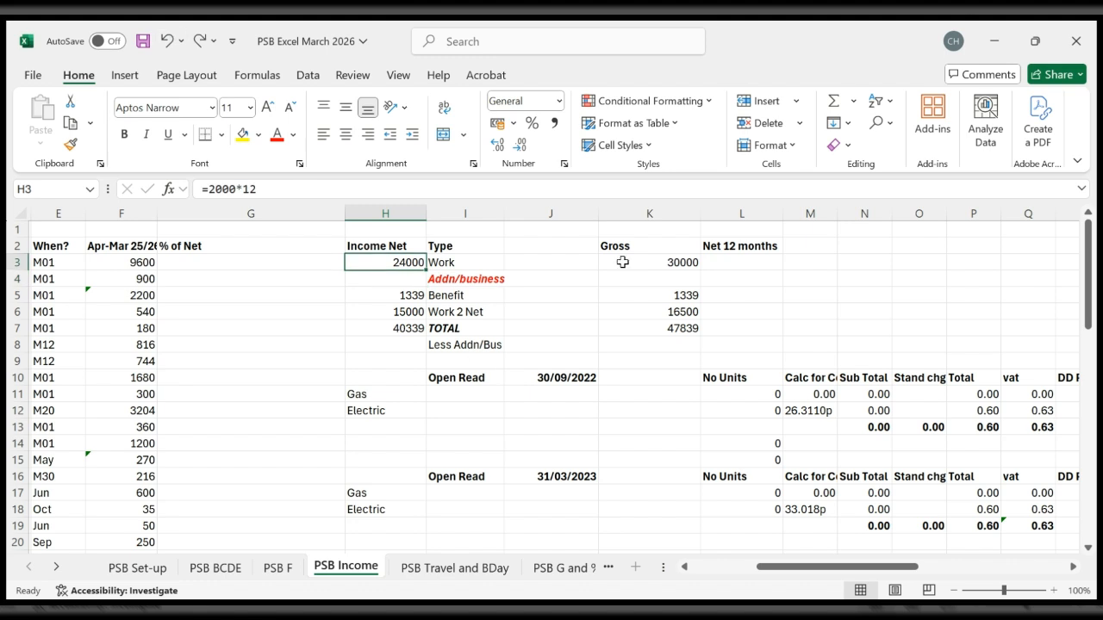
Step: Fill the Net 12 months column with 24000 for Work in L3, 1339 for Benefit in L5 and 15000 for Work 2 Net in L6
left_click(728, 267)
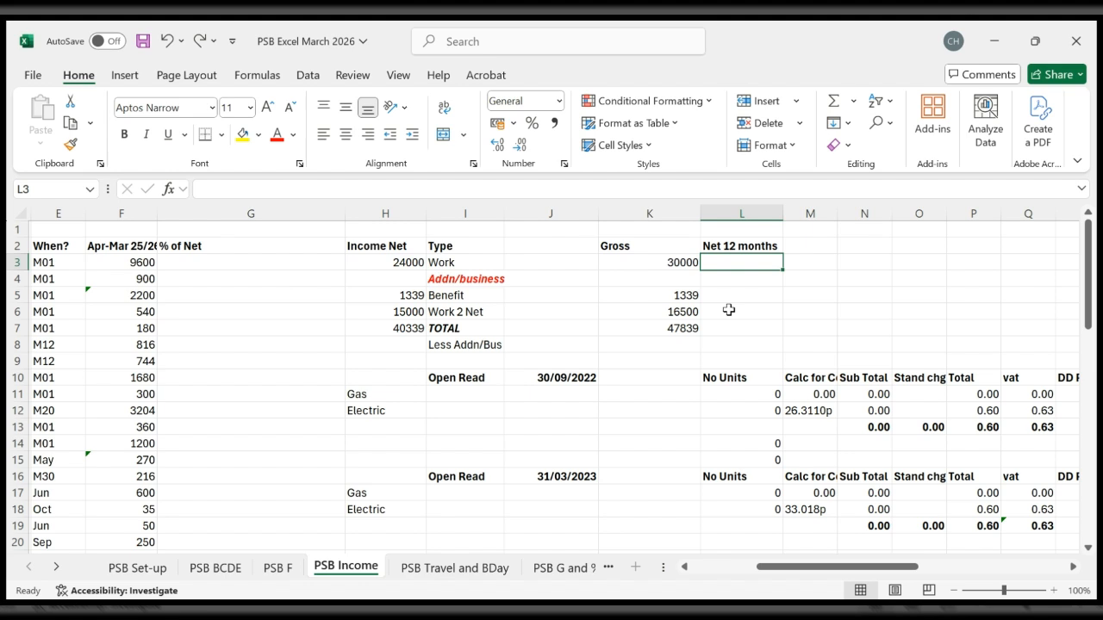
left_click(670, 262)
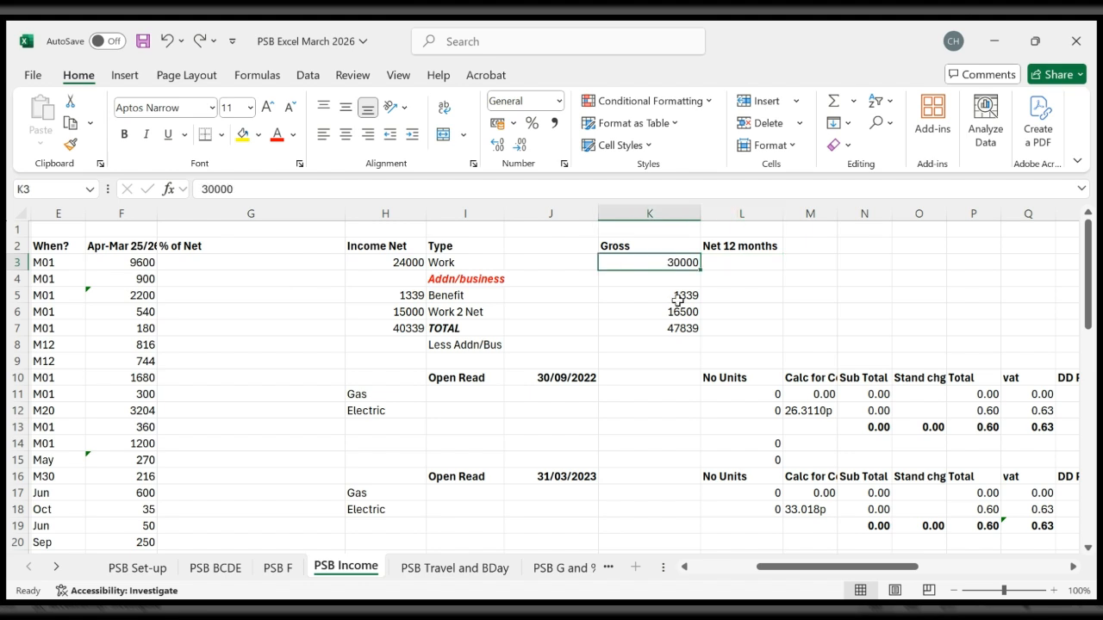
left_click(735, 264)
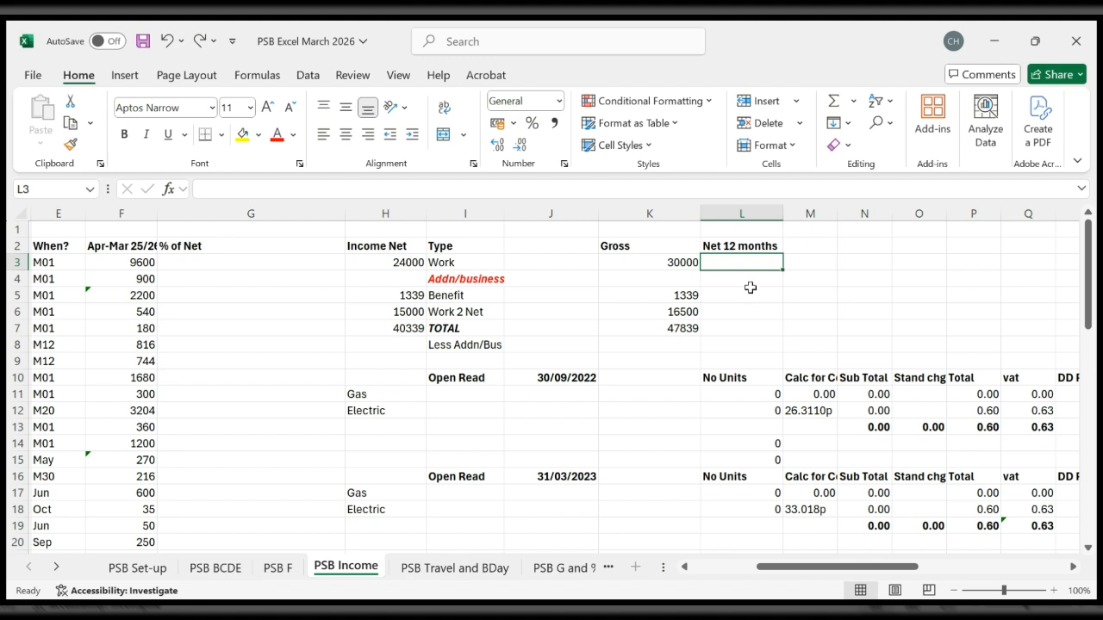
type("24")
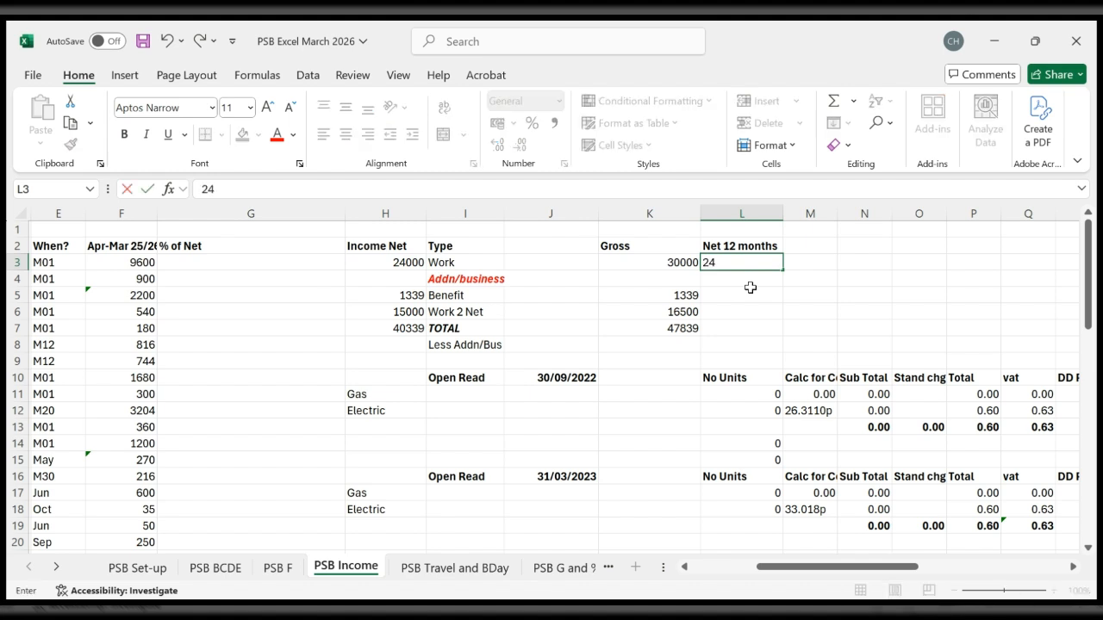
type("000")
left_click(752, 295)
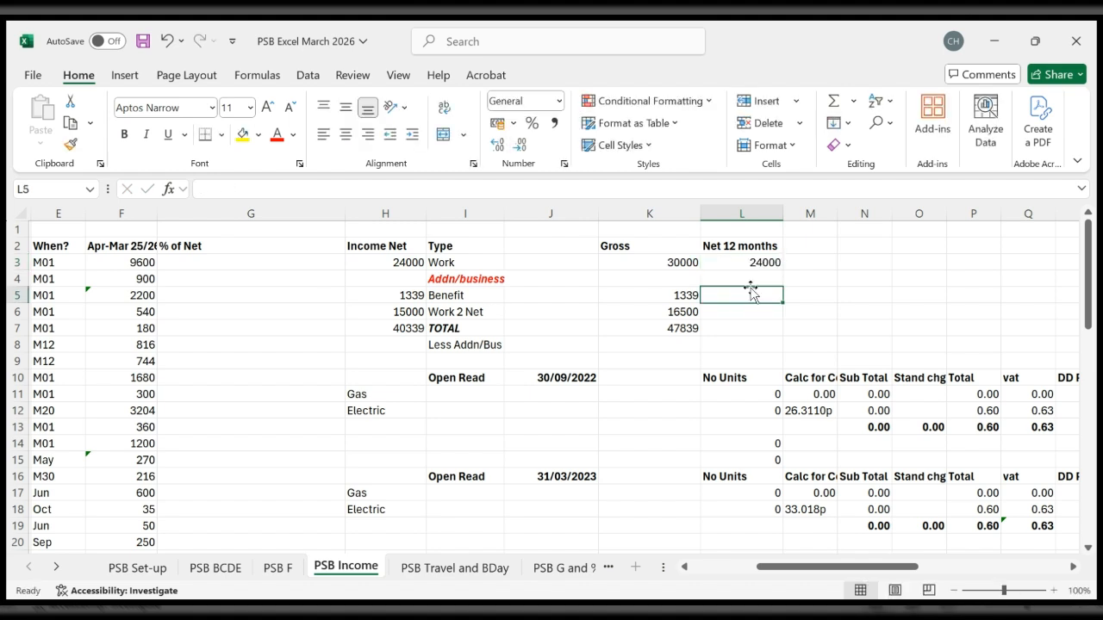
type("13398")
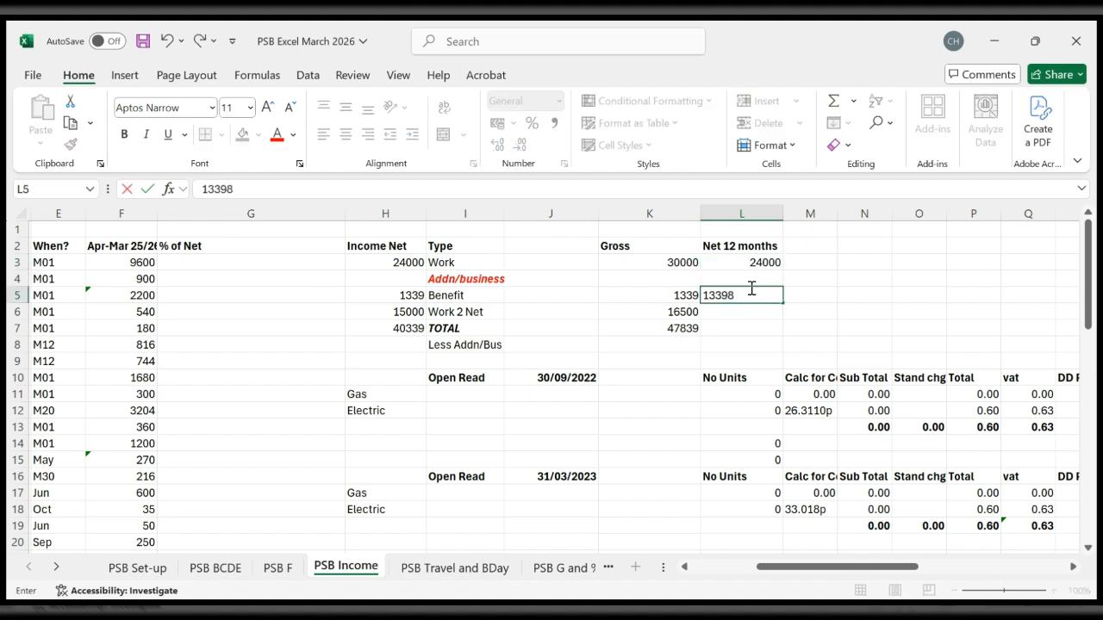
key("BackSpace")
key("Return")
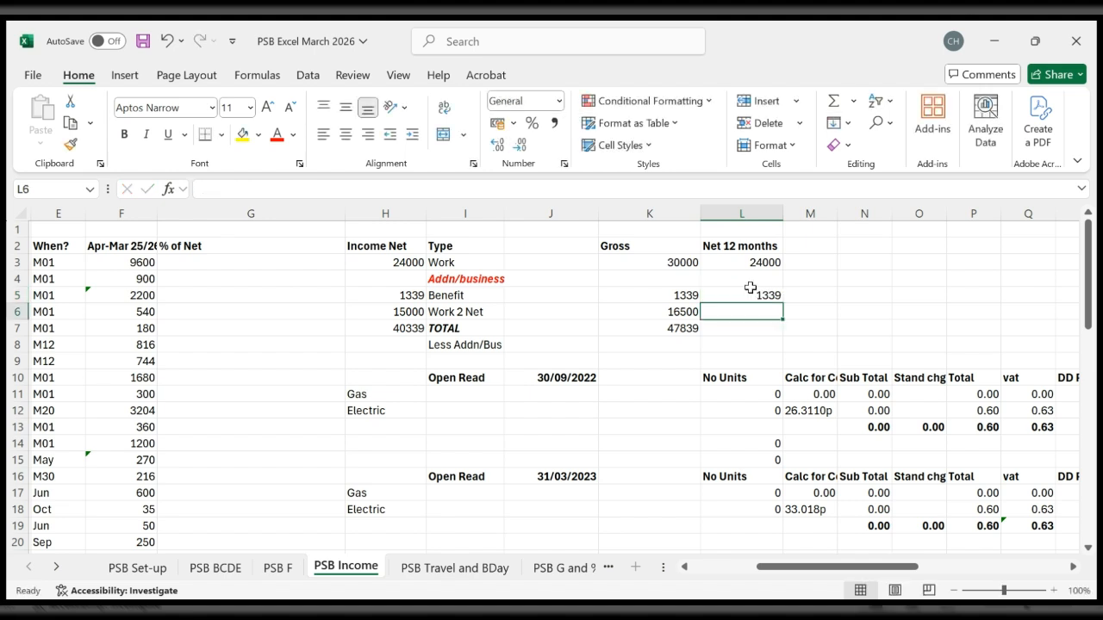
type("15000")
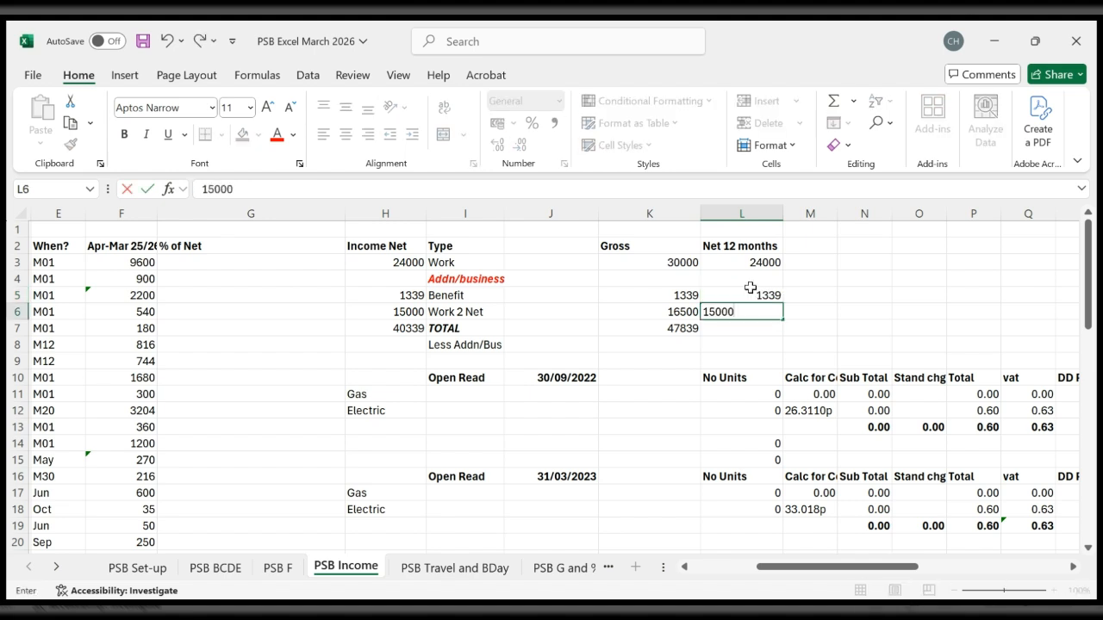
key("Return")
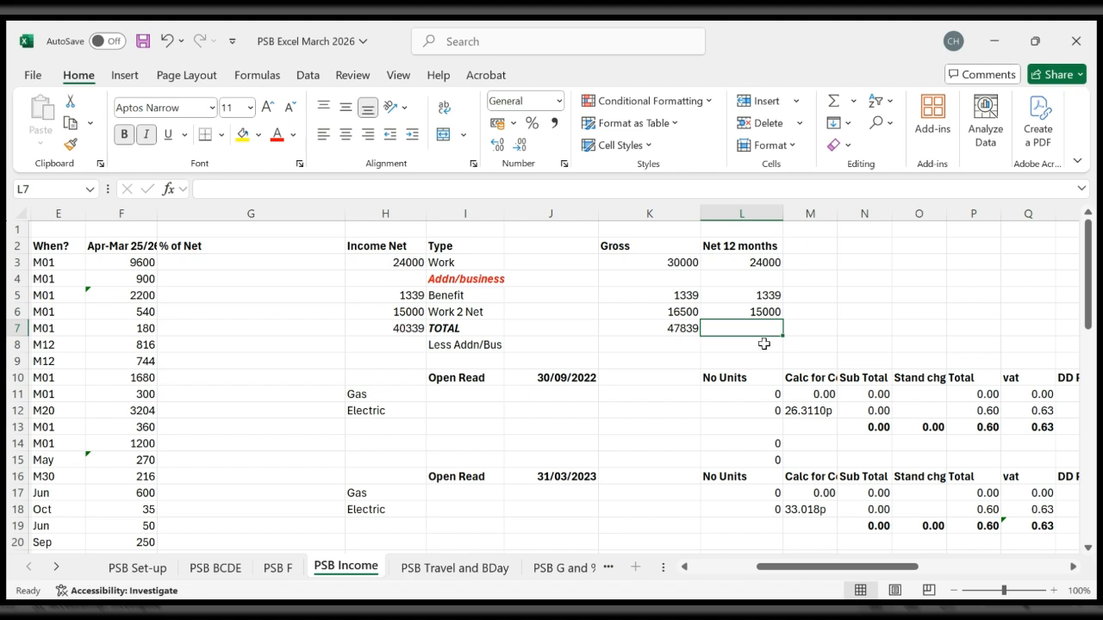
Step: Total the Net 12 months column in L7 with the formula =SUM(L3:L6)
type("=")
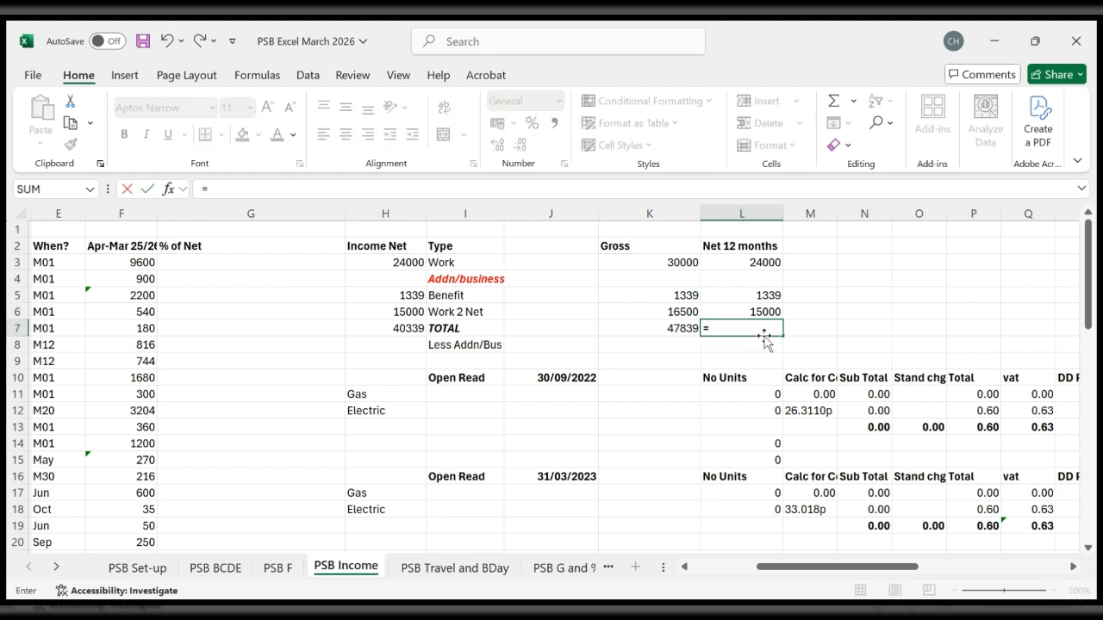
type("sum(")
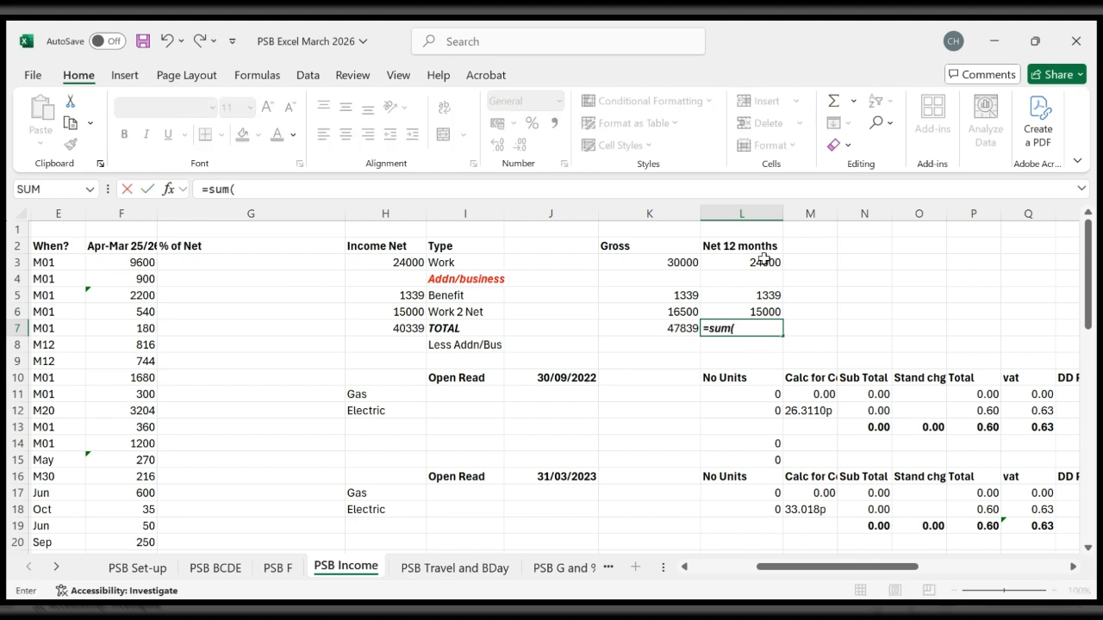
left_click_drag(763, 260, 766, 309)
type(")")
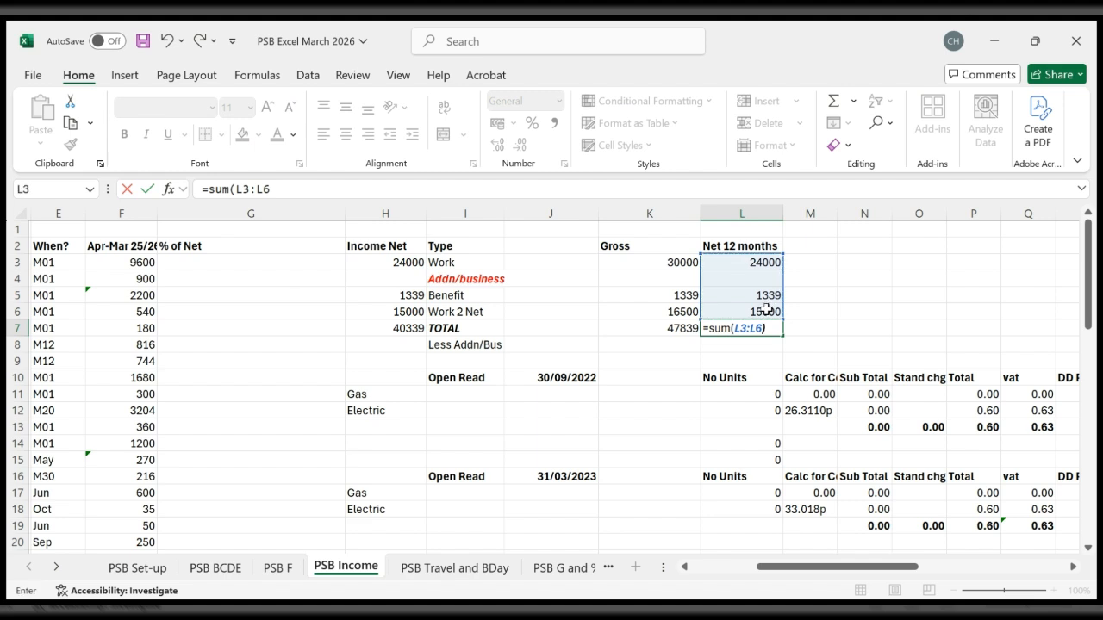
key("Return")
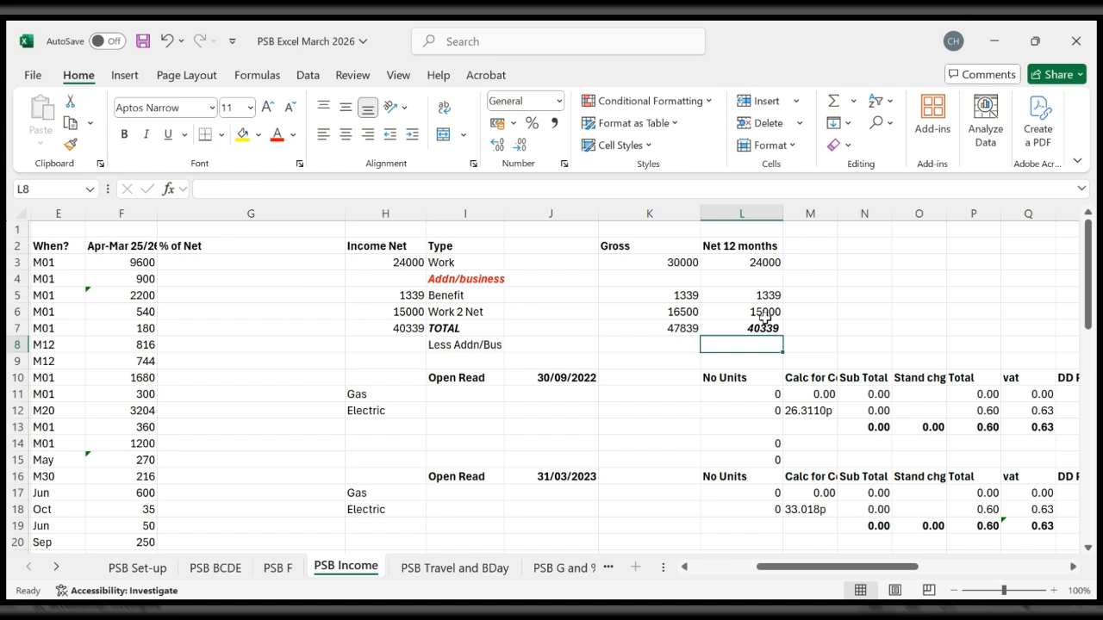
Step: Review the Outgoing Apr 25 to Mar 26 list, its sub-total and the monthly figures below it against the Income Net entries
left_click(370, 269)
scroll(110, 351, "down", 1)
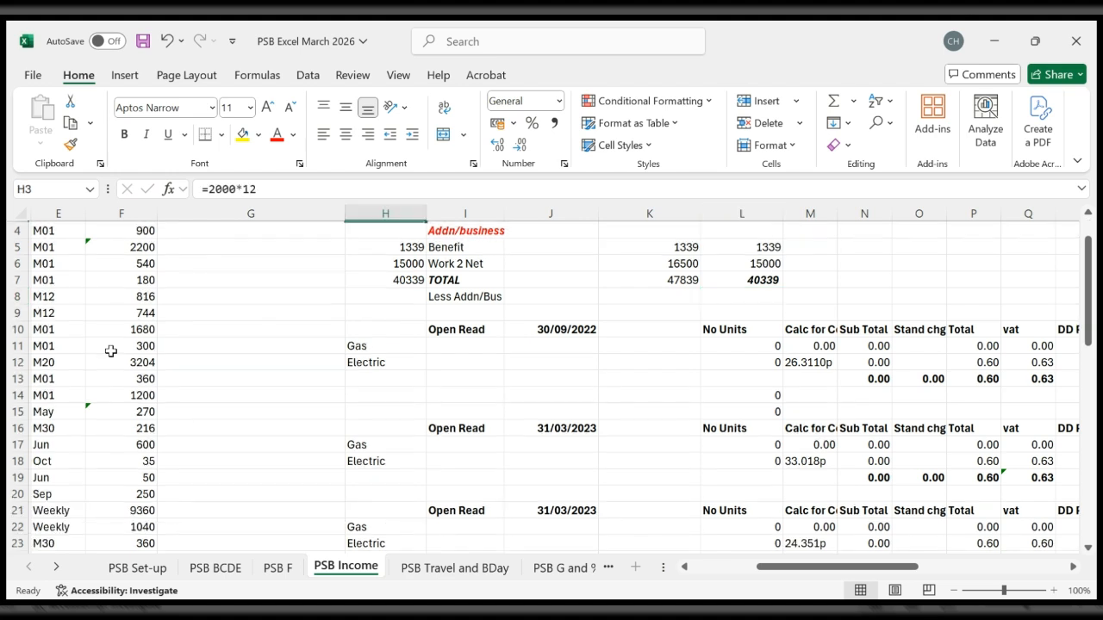
scroll(110, 351, "down", 3)
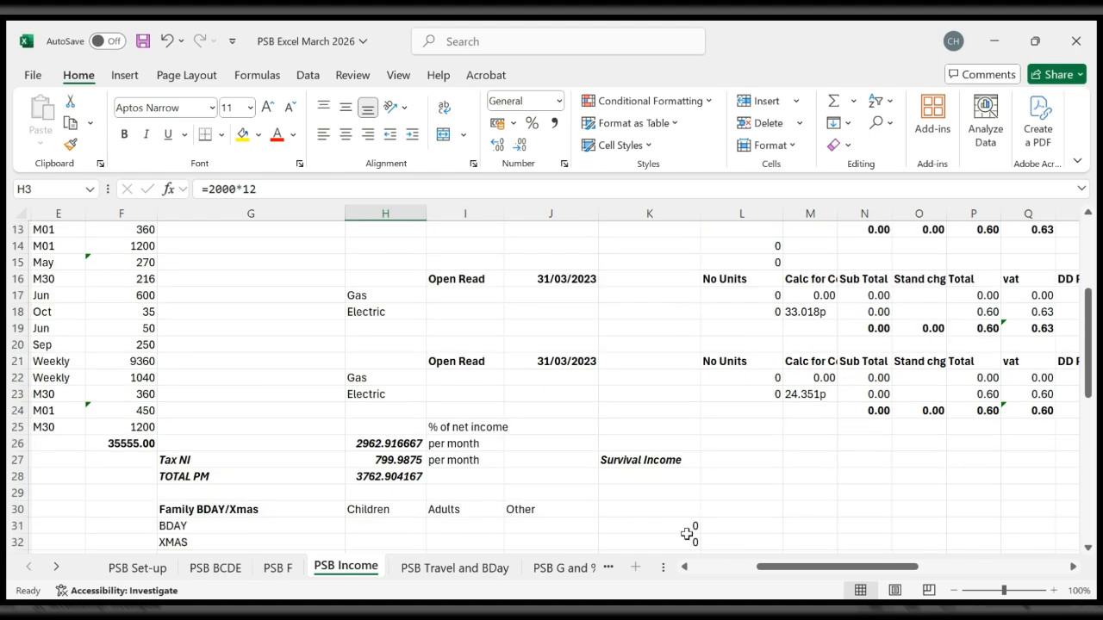
left_click_drag(783, 570, 699, 572)
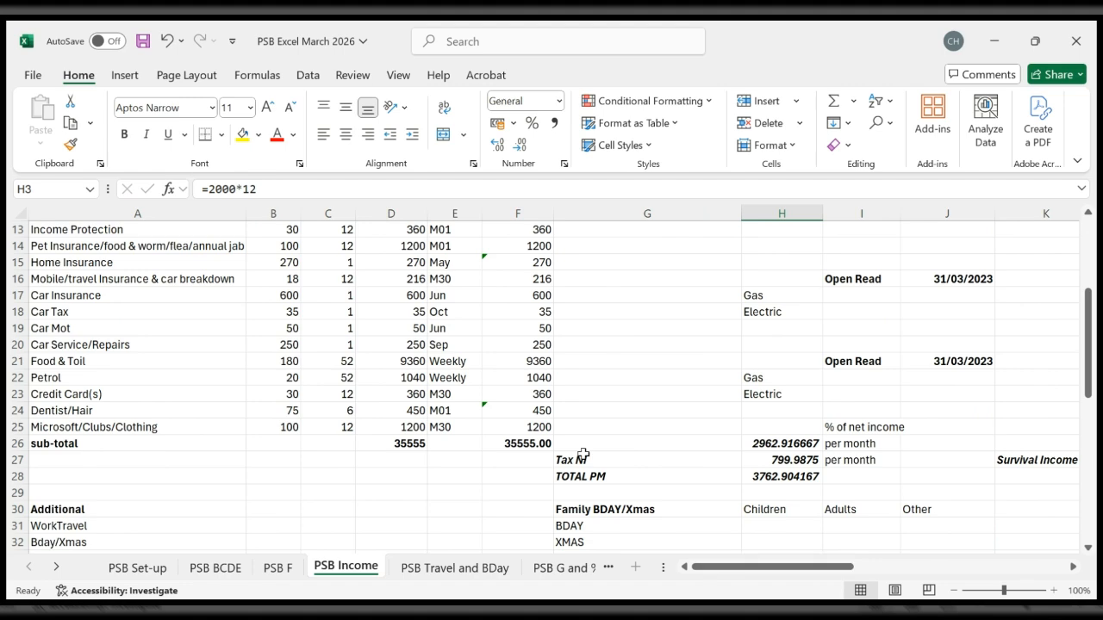
scroll(591, 451, "up", 1)
scroll(598, 448, "up", 3)
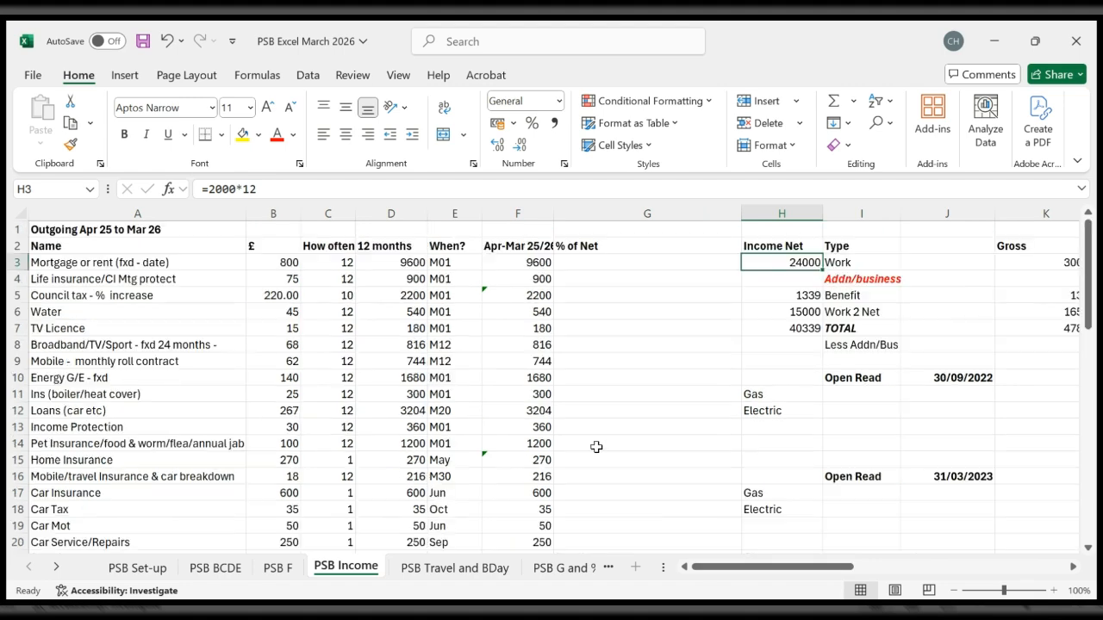
scroll(596, 444, "down", 3)
scroll(597, 443, "down", 1)
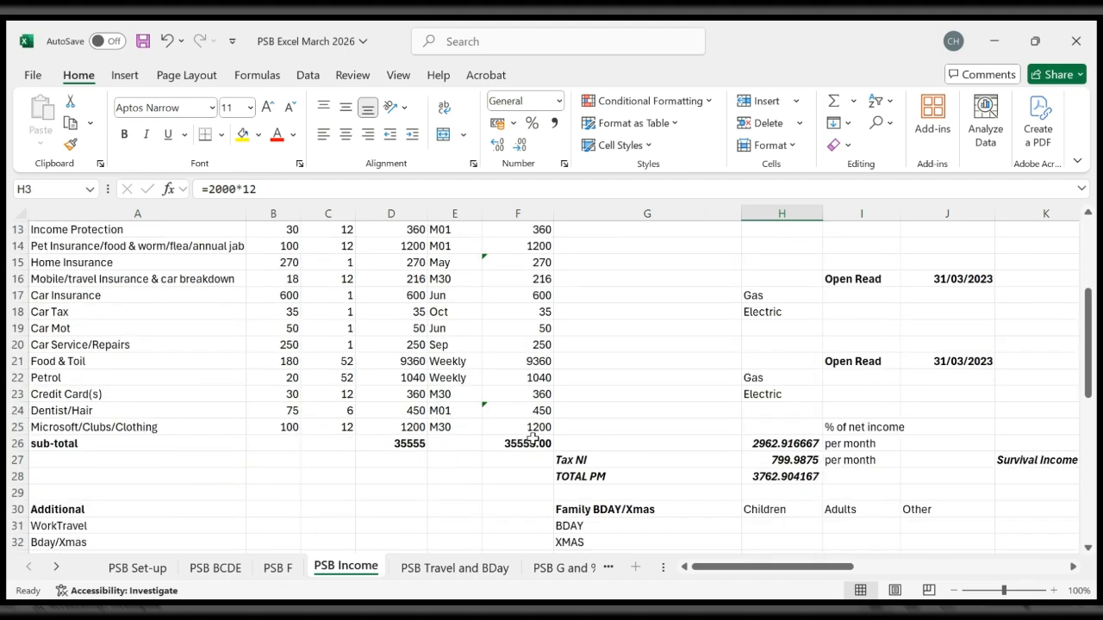
scroll(638, 439, "up", 4)
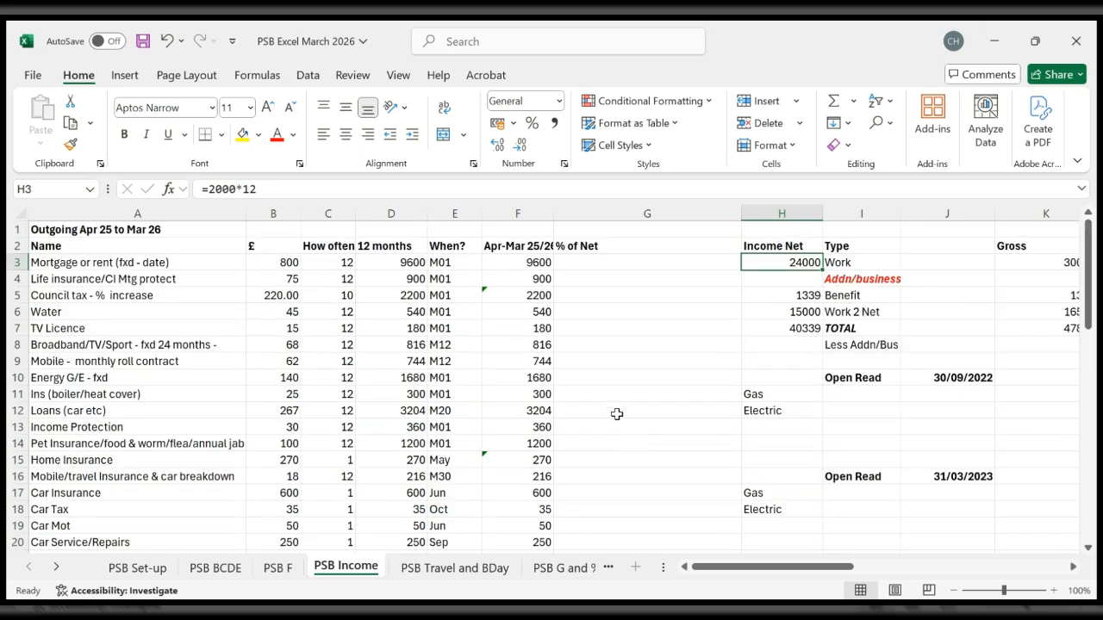
scroll(616, 414, "down", 1)
scroll(615, 413, "up", 1)
left_click(802, 283)
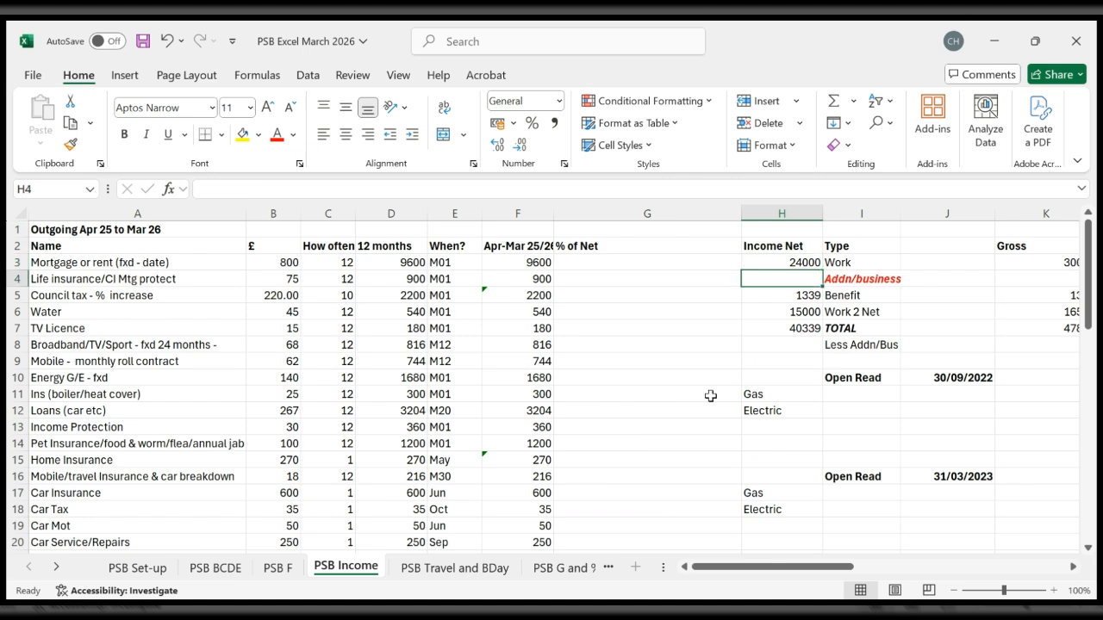